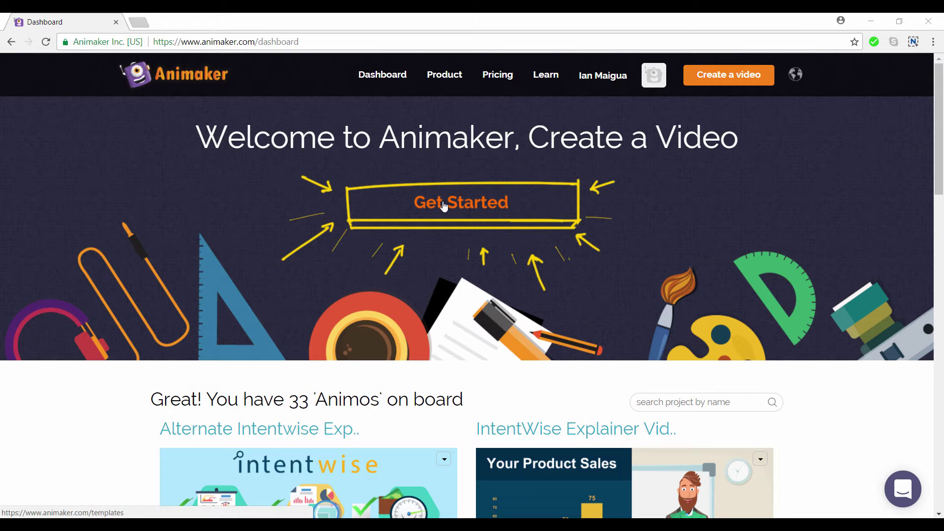
# Go to Animaker's video templates page to start a blank untitled project.
pyautogui.click(444, 206)
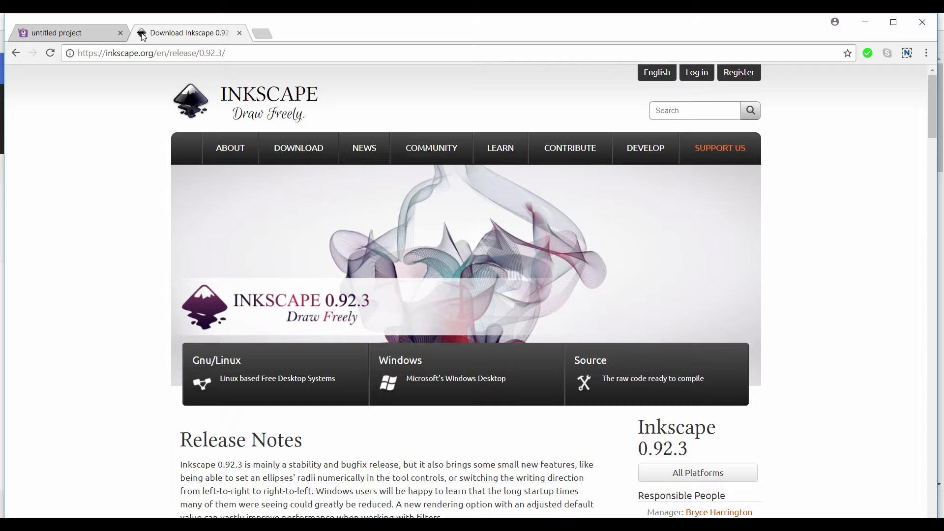
# Scroll through the Inkscape release page, then narrow the Chrome window to reveal the desktop.
pyautogui.scroll(-2, 935, 143)
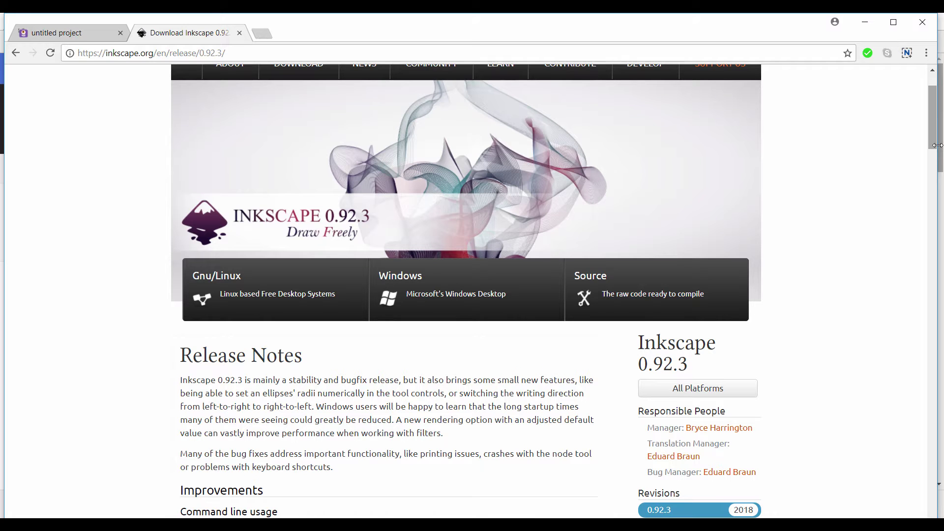
pyautogui.scroll(-3, 938, 145)
pyautogui.scroll(-2, 937, 145)
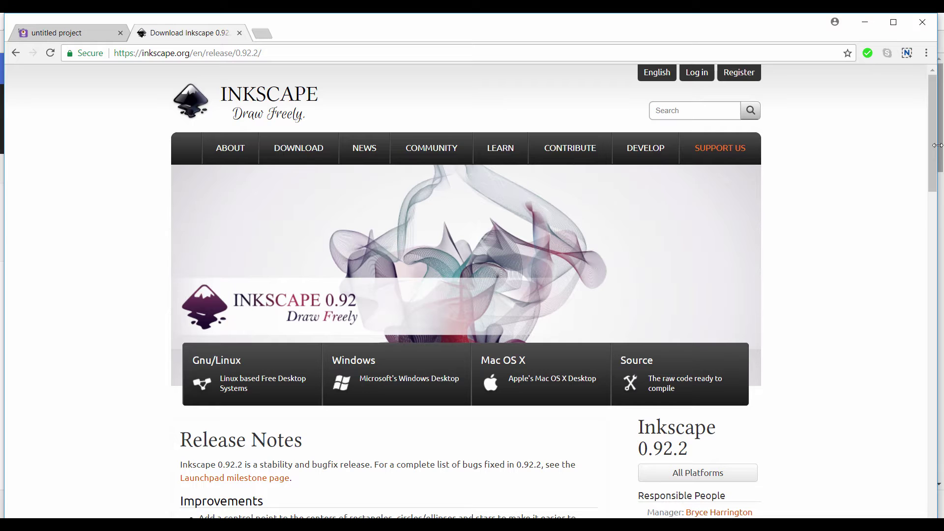
pyautogui.moveTo(937, 145); pyautogui.dragTo(934, 147)
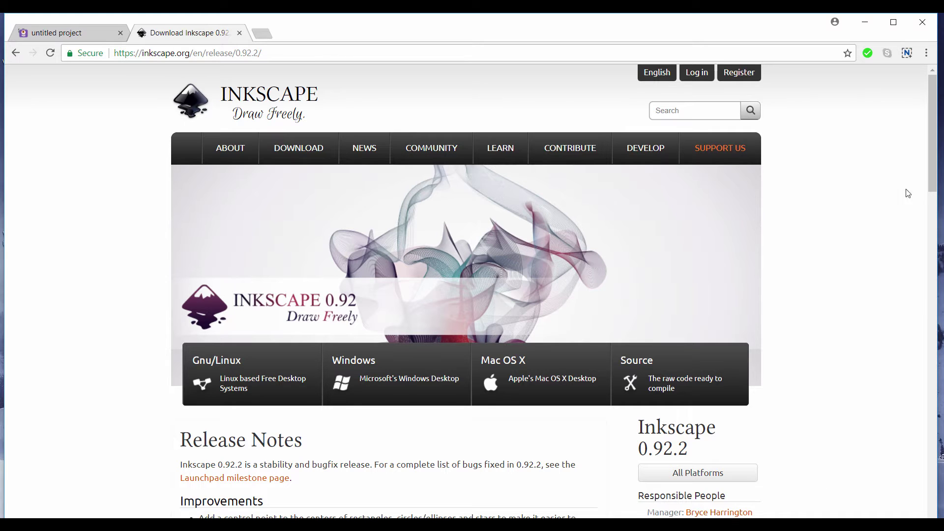
# Minimize Chrome and launch Inkscape from its desktop shortcut.
pyautogui.click(876, 24)
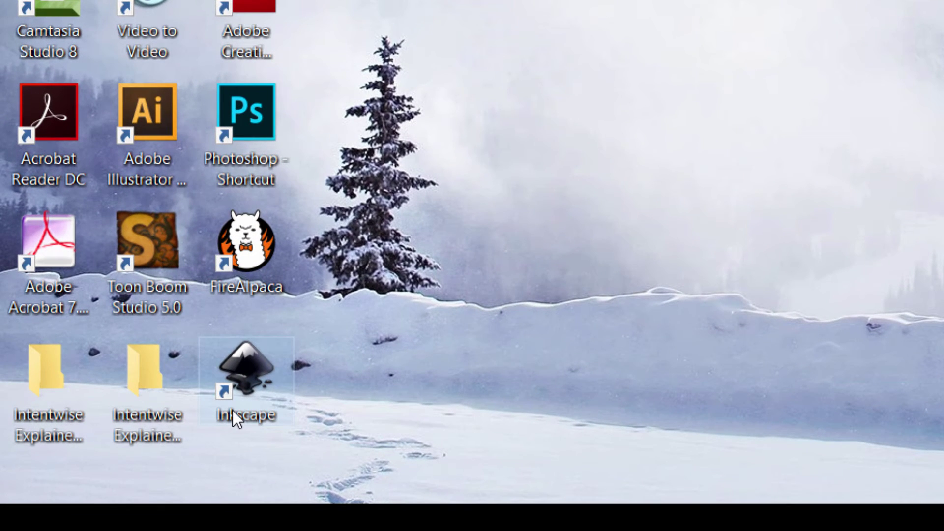
pyautogui.doubleClick(232, 411)
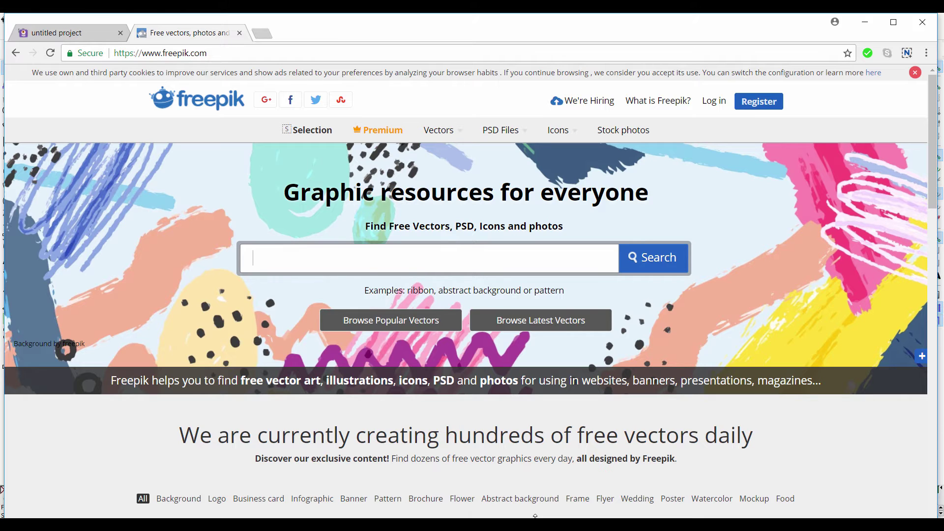
# Search Freepik for 'puppy', filter to Vectors, and open the DOGS TEAM puppy vector.
pyautogui.write('puppy')
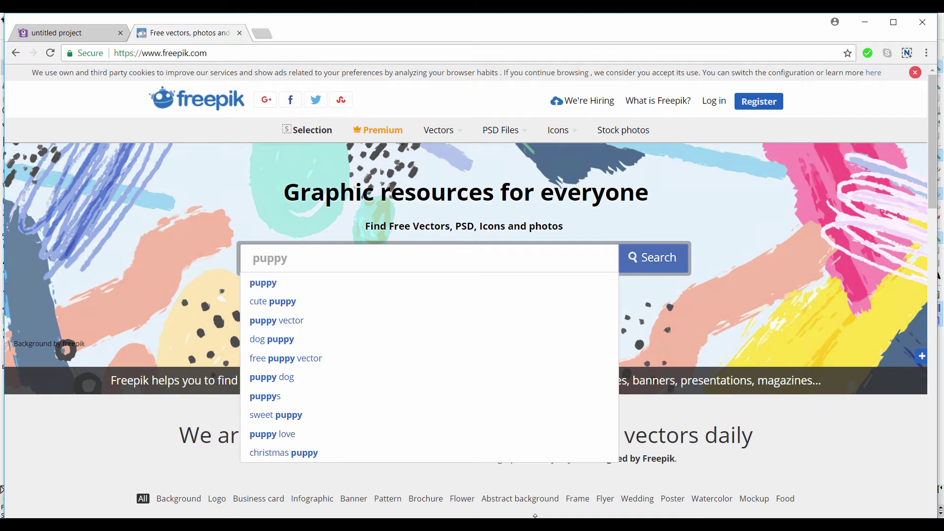
pyautogui.press('Return')
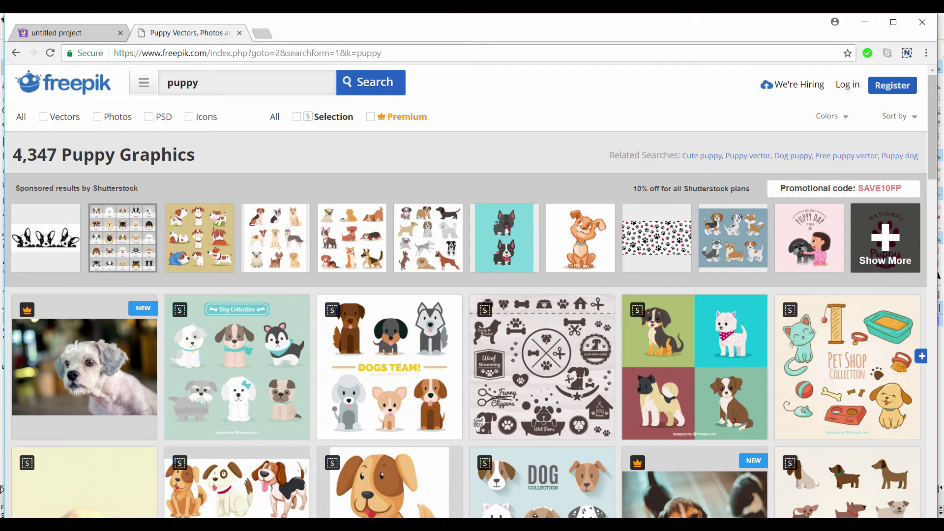
pyautogui.scroll(-3, 535, 516)
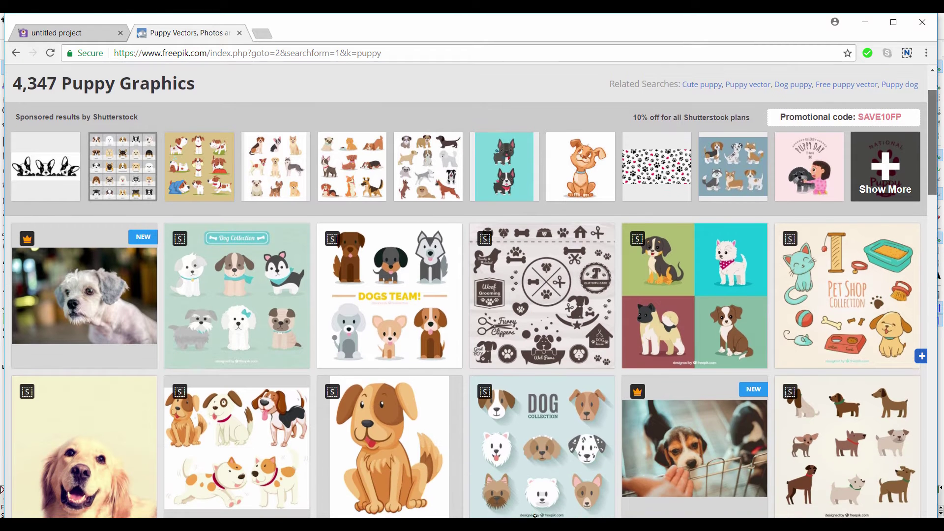
pyautogui.scroll(3, 535, 516)
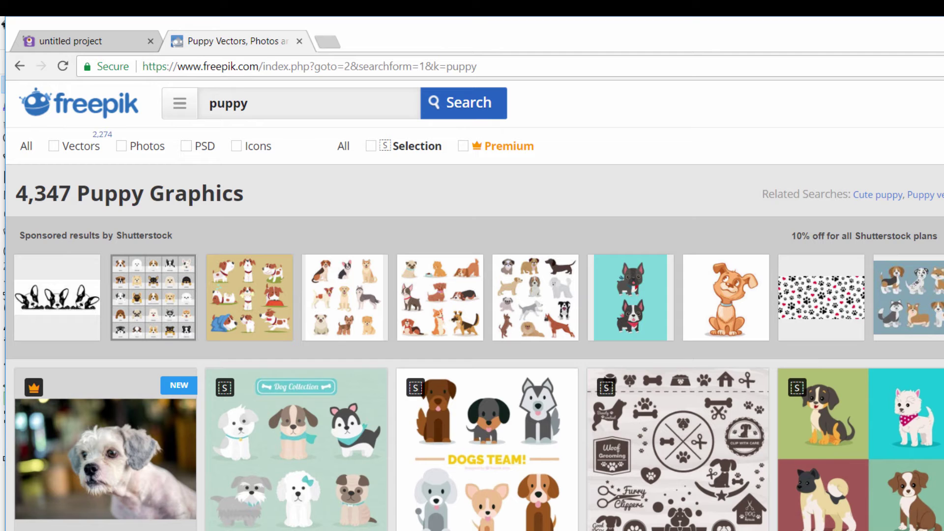
pyautogui.click(54, 147)
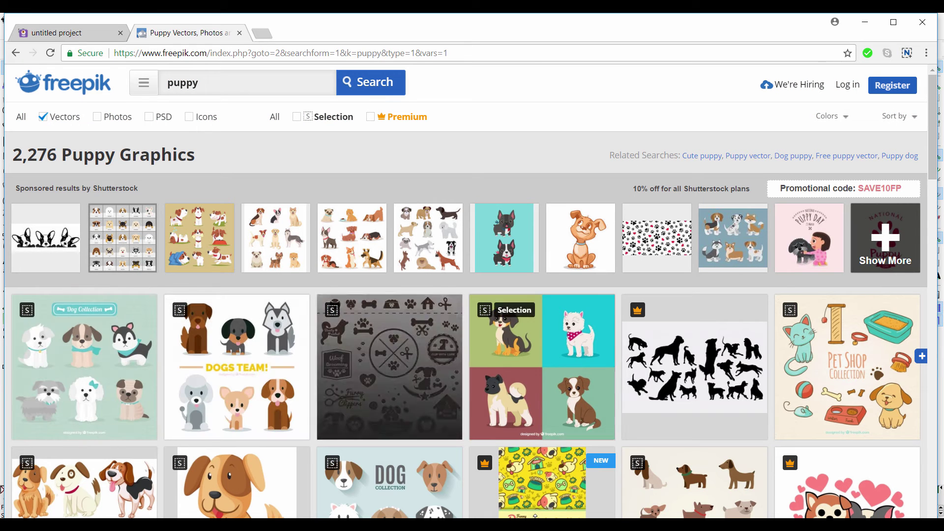
pyautogui.scroll(-3, 535, 515)
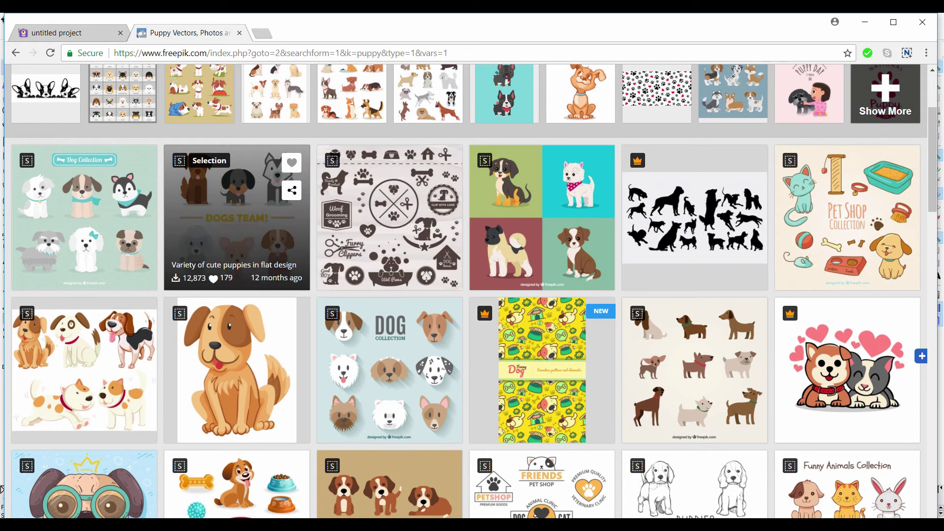
pyautogui.click(238, 217)
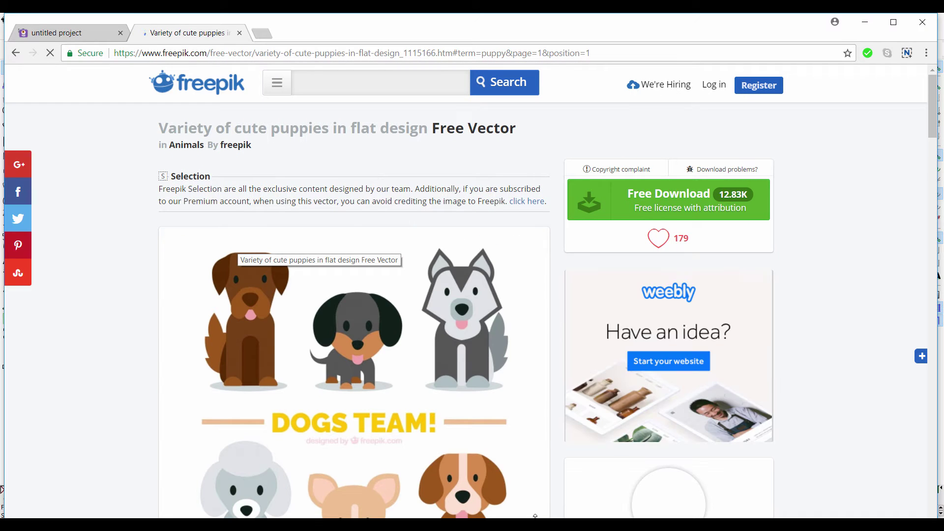
# Scroll down the Variety of cute puppies page to reach its download option.
pyautogui.scroll(-1, 345, 295)
pyautogui.scroll(-1, 536, 517)
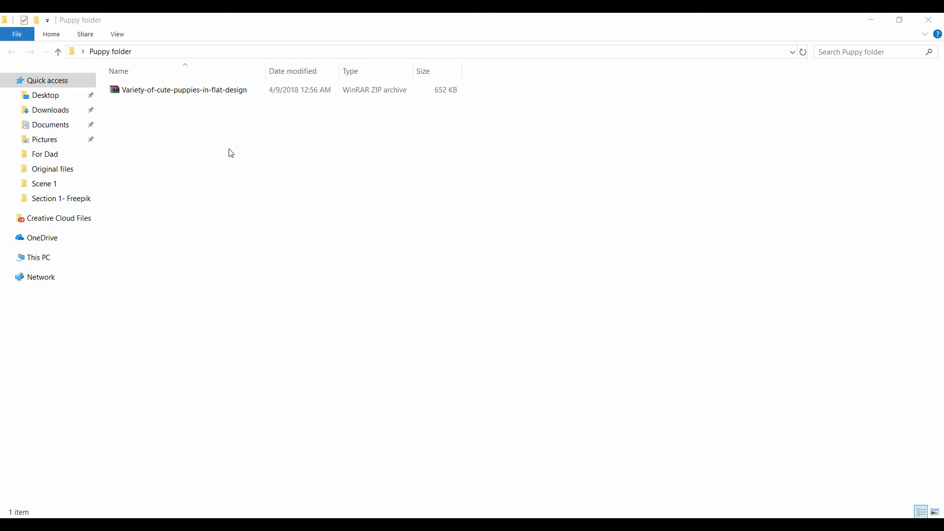
# Extract the Variety-of-cute-puppies ZIP archive here in the Puppy folder.
pyautogui.click(217, 92)
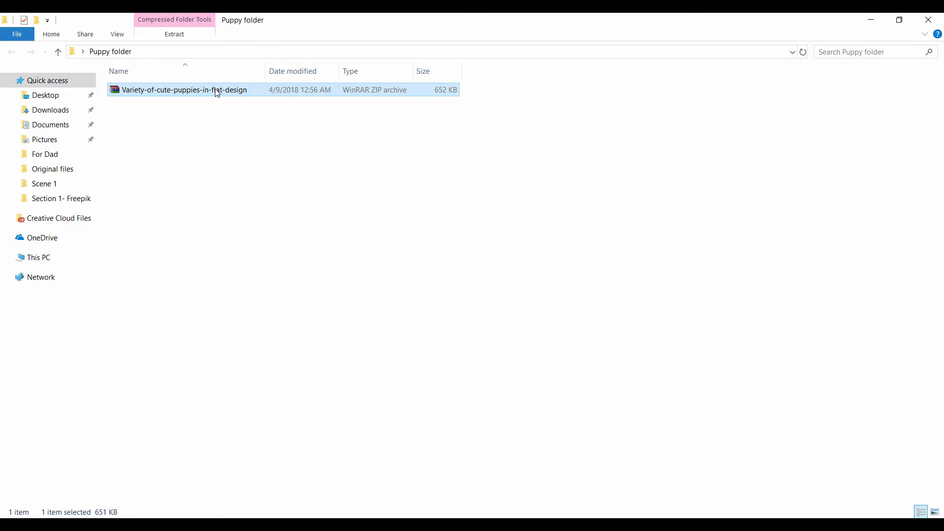
pyautogui.rightClick(217, 93)
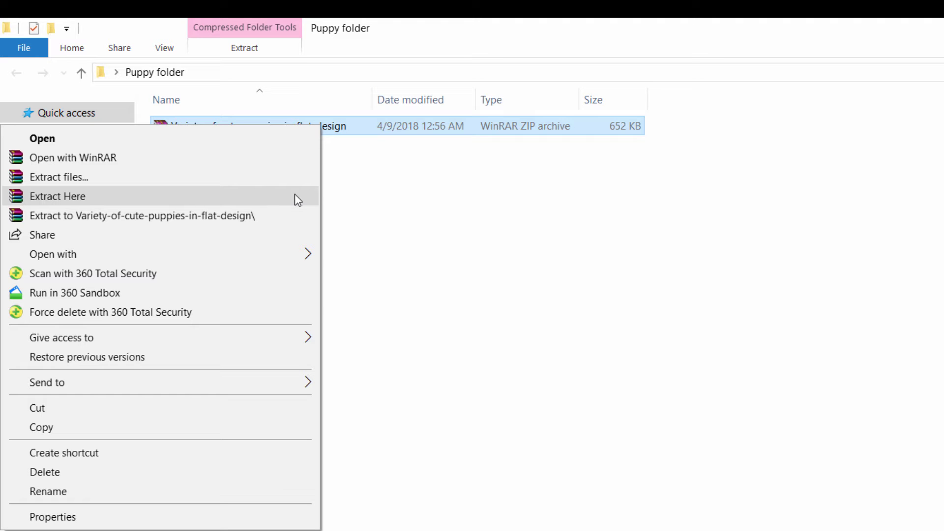
pyautogui.click(295, 196)
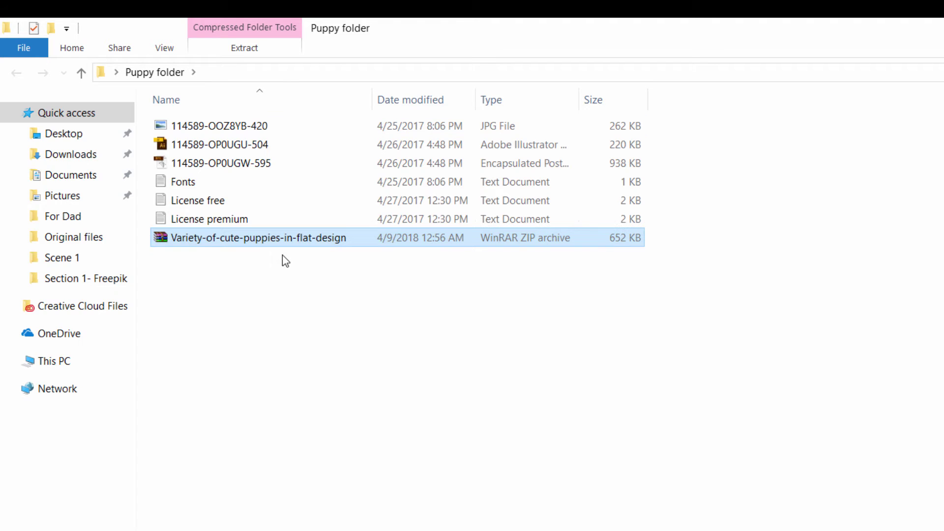
pyautogui.click(307, 306)
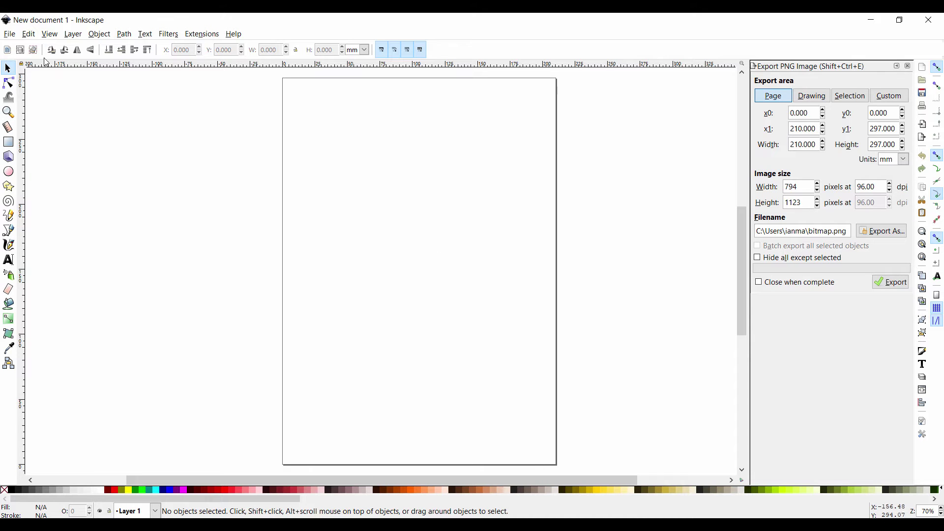
# Open 114589-OP0UGU-504.ai in Inkscape, accepting the default PDF import settings.
pyautogui.click(11, 35)
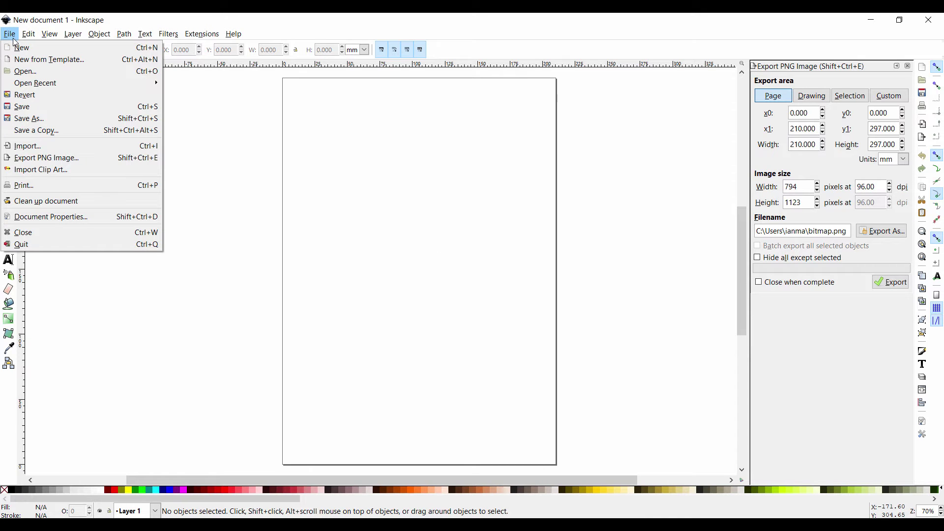
pyautogui.click(37, 73)
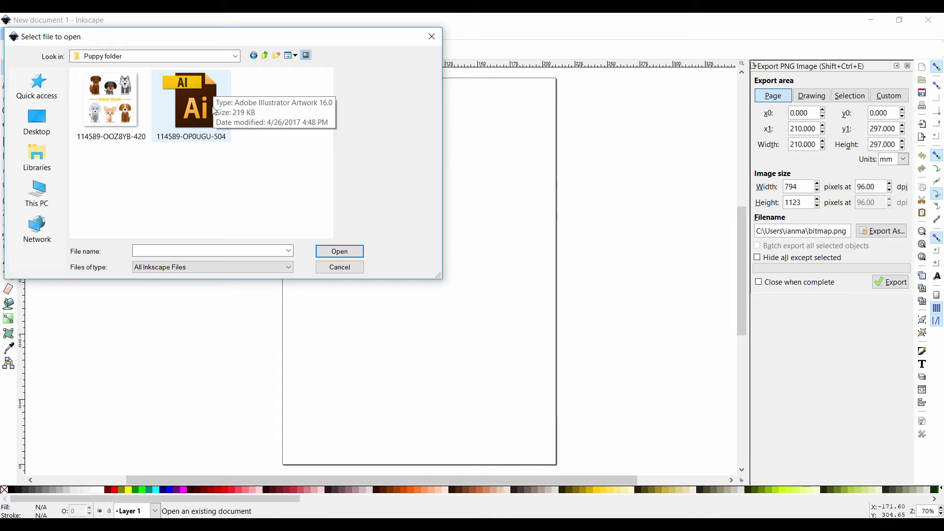
pyautogui.click(203, 112)
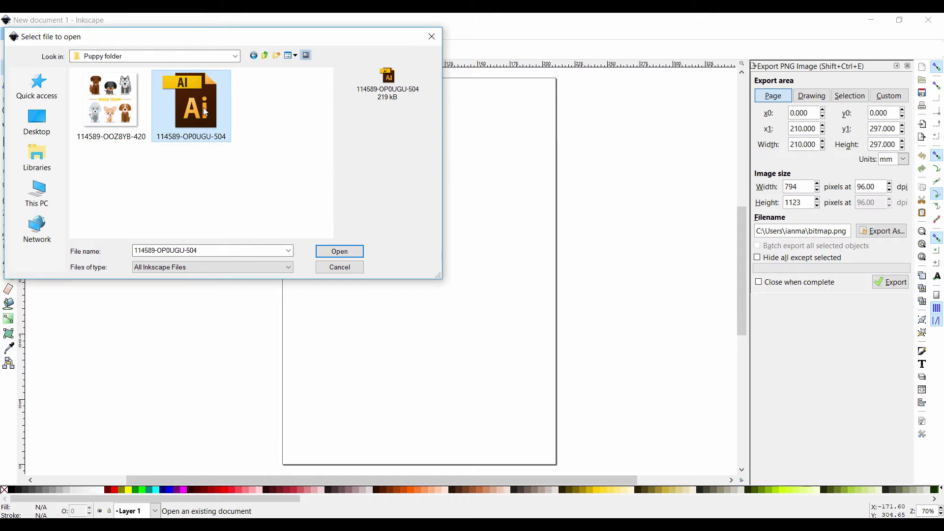
pyautogui.click(344, 253)
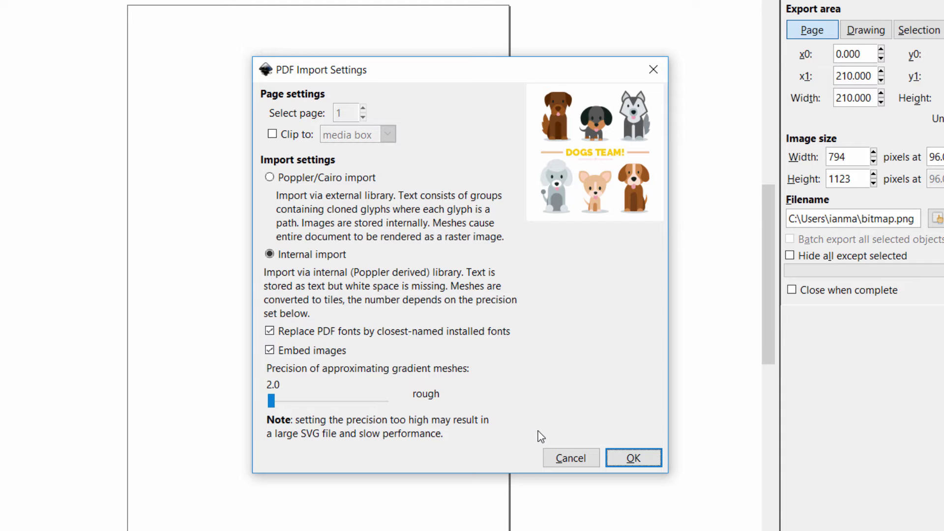
pyautogui.click(629, 459)
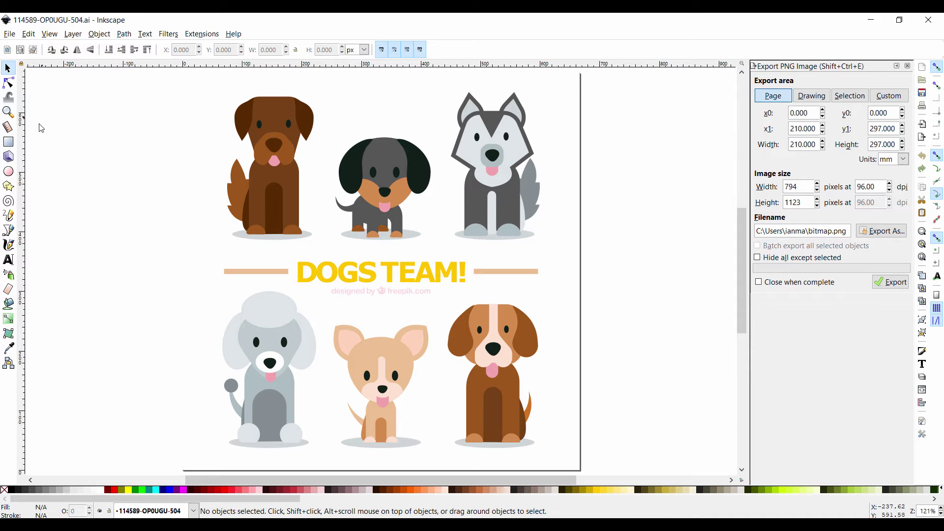
# Zoom in progressively on the brown dog's face and nose.
pyautogui.click(9, 112)
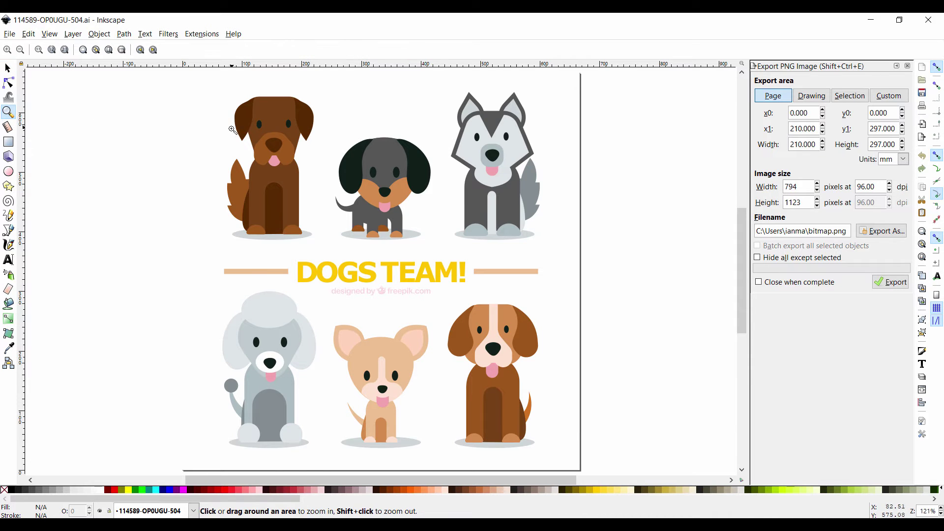
pyautogui.click(273, 130)
pyautogui.click(274, 131)
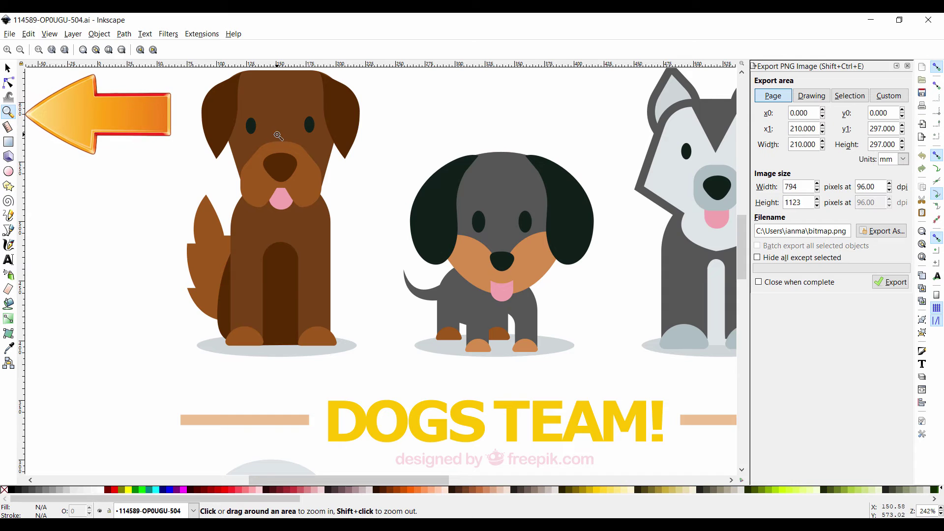
pyautogui.click(282, 143)
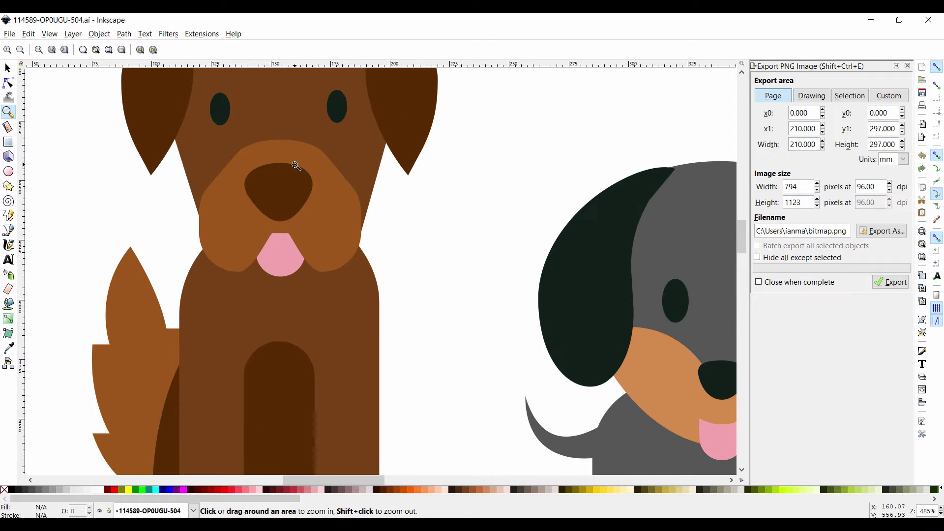
pyautogui.click(294, 168)
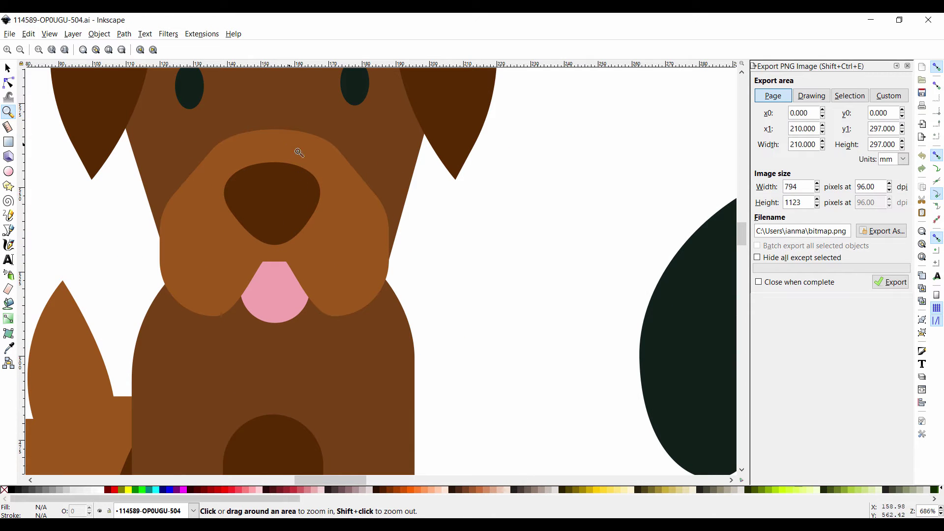
pyautogui.click(415, 194)
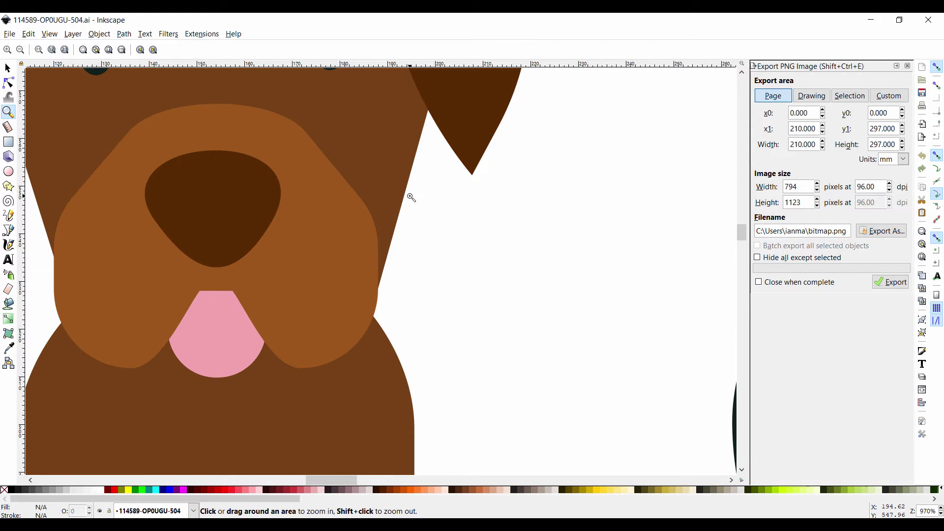
# Scroll the canvas down to bring the dog sheet into view and return to the Selector tool.
pyautogui.scroll(-8, 412, 198)
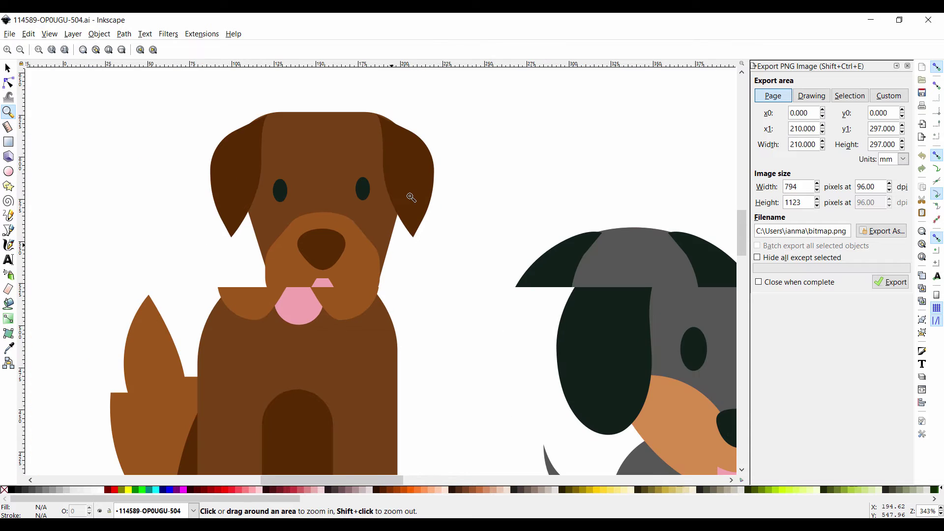
pyautogui.scroll(-4, 411, 197)
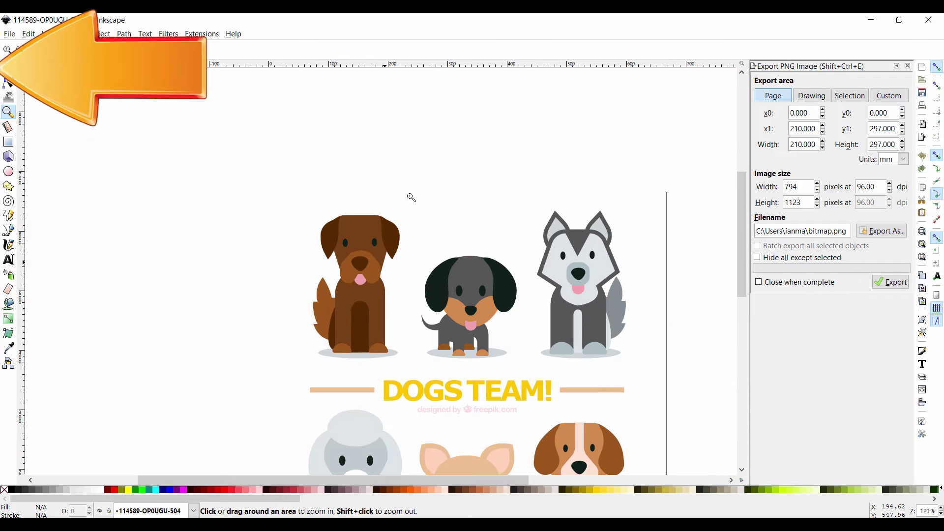
pyautogui.moveTo(744, 196); pyautogui.dragTo(747, 231)
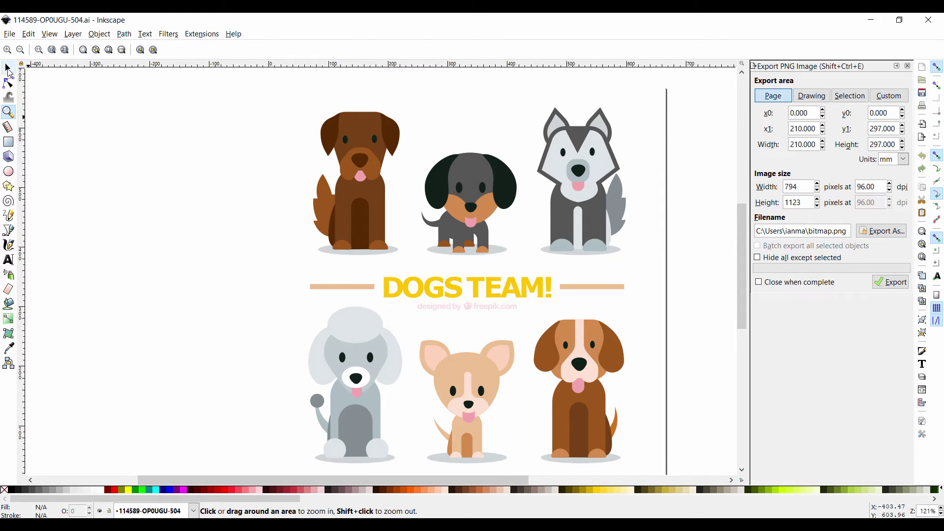
pyautogui.click(8, 69)
# Shift the dog sheet up-left, zoom out, and ungroup it twice into separate puppies and title.
pyautogui.moveTo(355, 172); pyautogui.dragTo(373, 158)
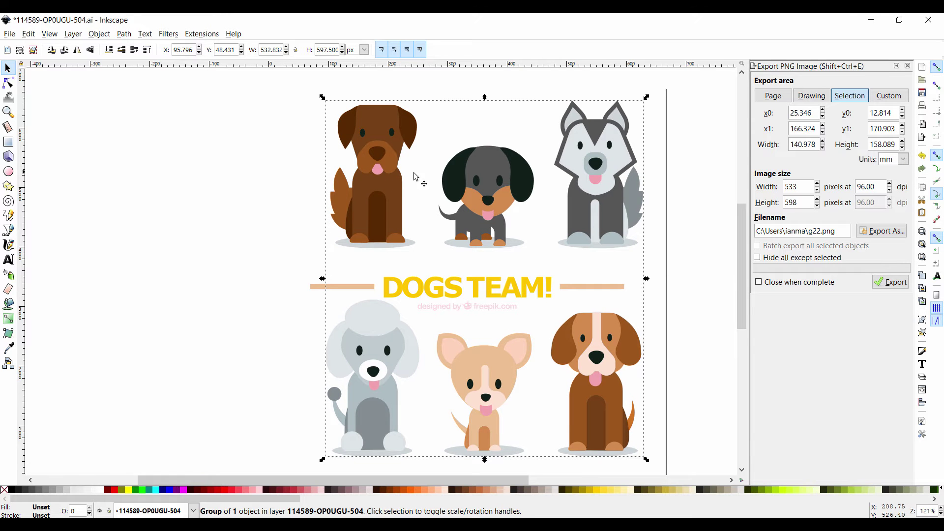
pyautogui.press('-')
pyautogui.rightClick(518, 244)
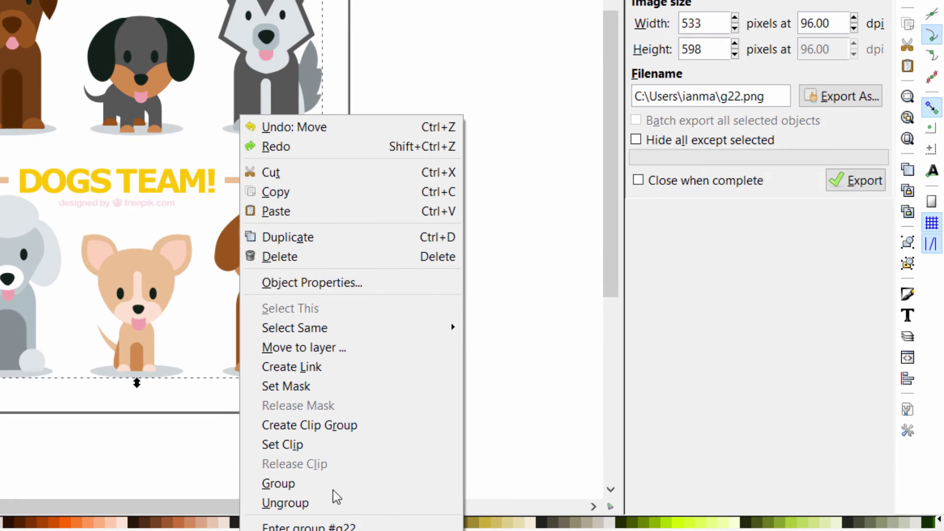
pyautogui.click(331, 502)
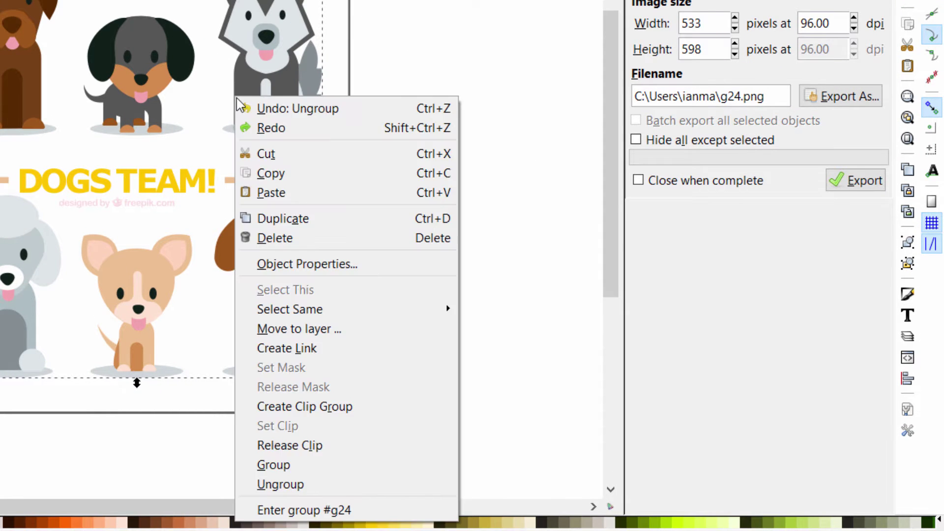
pyautogui.click(305, 486)
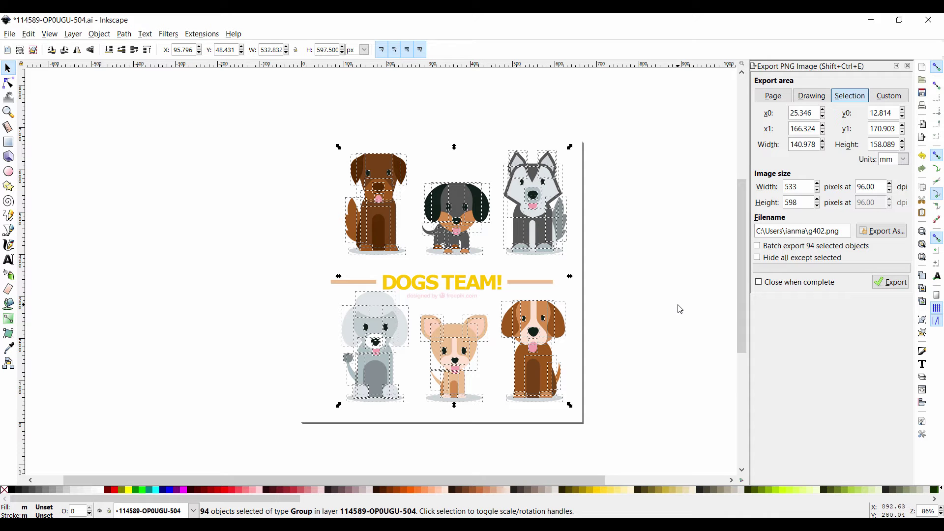
pyautogui.click(679, 277)
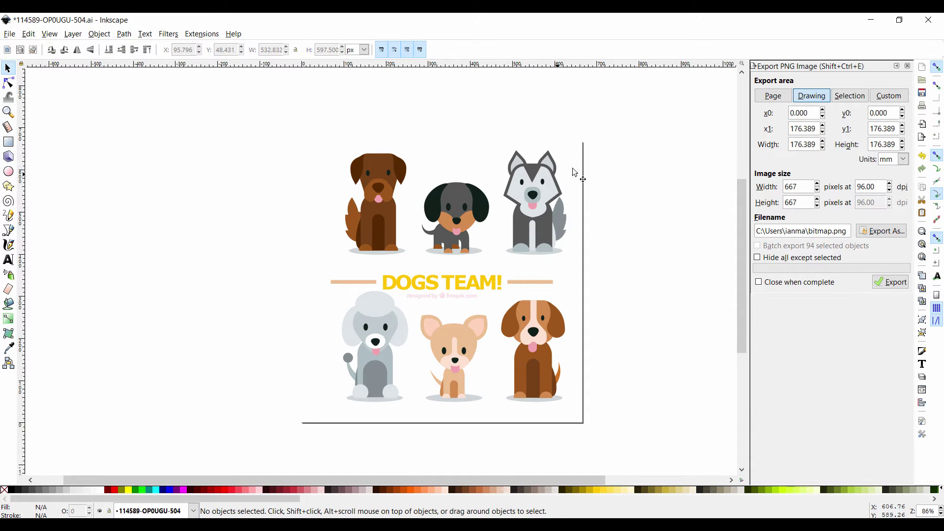
# Move all the husky's pieces out to the right of the page.
pyautogui.moveTo(580, 132); pyautogui.dragTo(501, 270)
pyautogui.moveTo(558, 214); pyautogui.dragTo(681, 215)
pyautogui.click(653, 319)
# Move the other five puppies and title left off the page and delete the white background.
pyautogui.moveTo(301, 132); pyautogui.dragTo(575, 430)
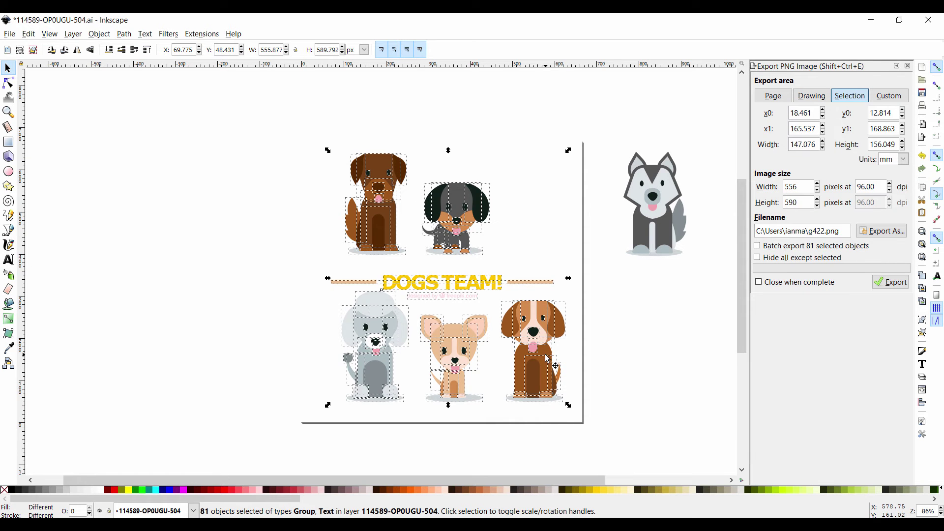
pyautogui.moveTo(543, 361); pyautogui.dragTo(234, 381)
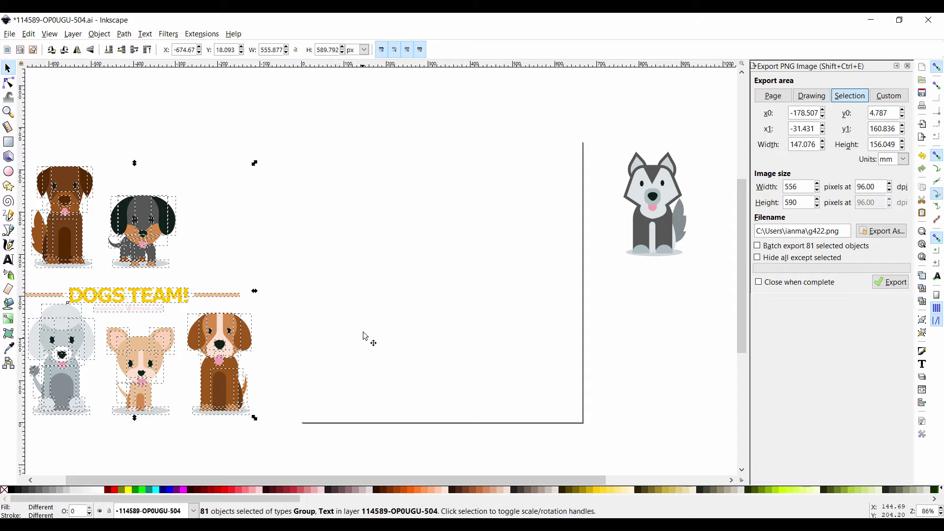
pyautogui.moveTo(365, 336); pyautogui.dragTo(383, 374)
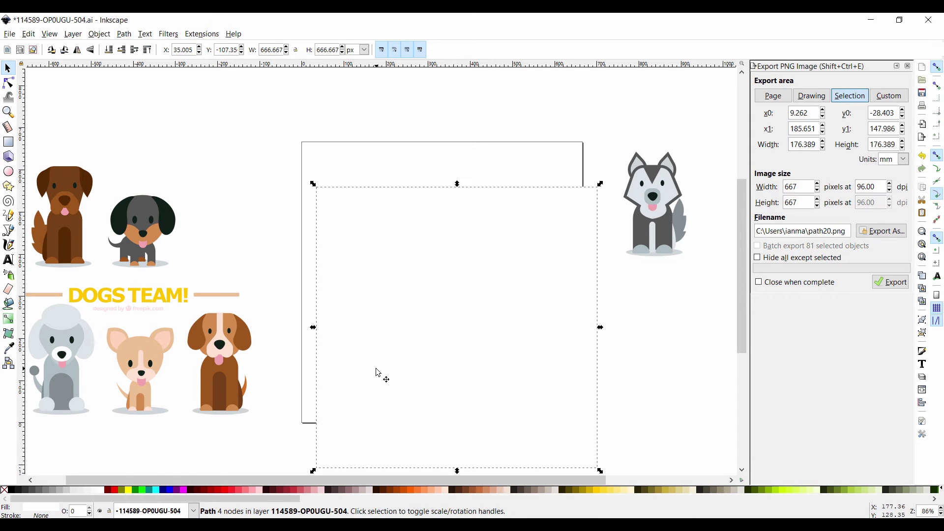
pyautogui.press('Delete')
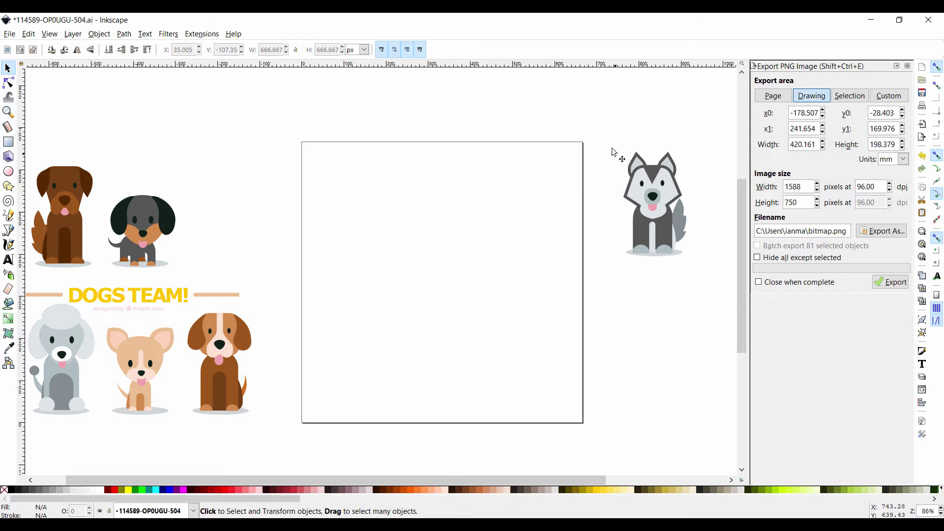
# Select all the husky's parts, move them onto the page, scale them up and centre them.
pyautogui.moveTo(606, 133); pyautogui.dragTo(704, 285)
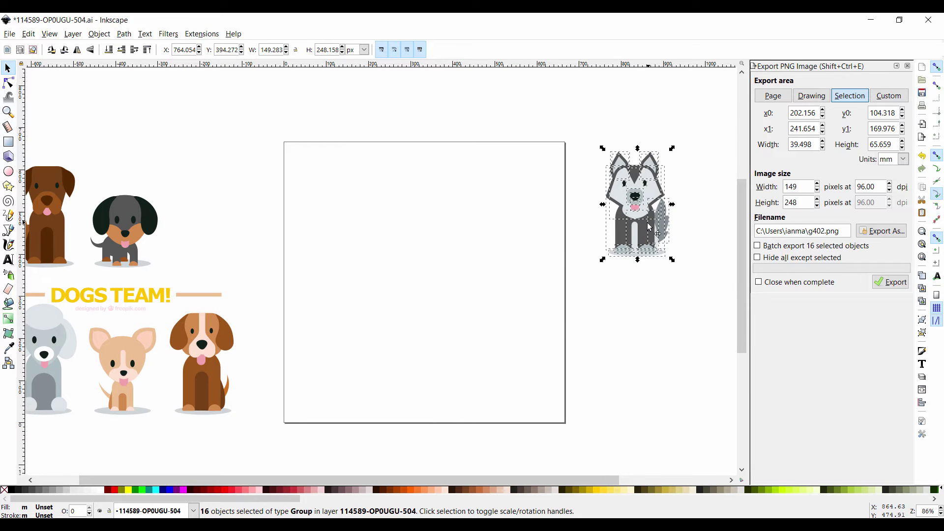
pyautogui.moveTo(650, 231); pyautogui.dragTo(436, 305)
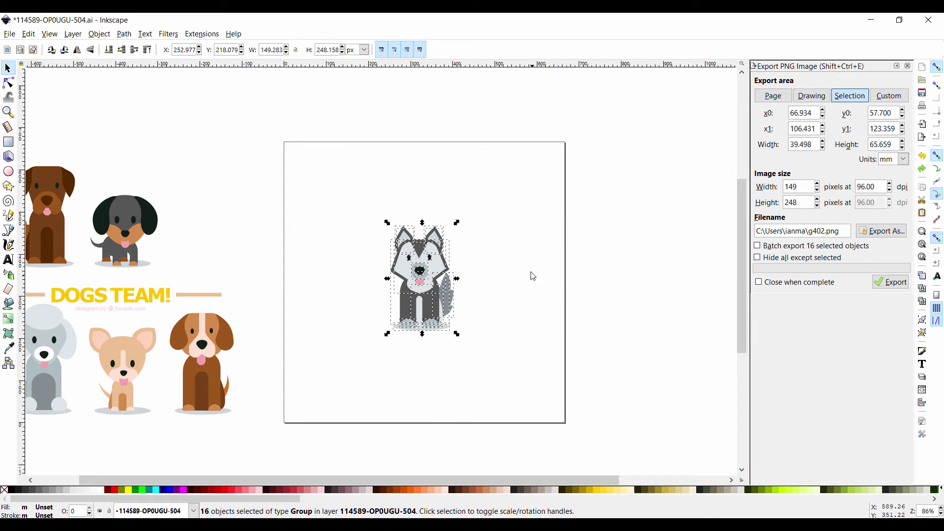
pyautogui.moveTo(457, 222); pyautogui.dragTo(554, 156)
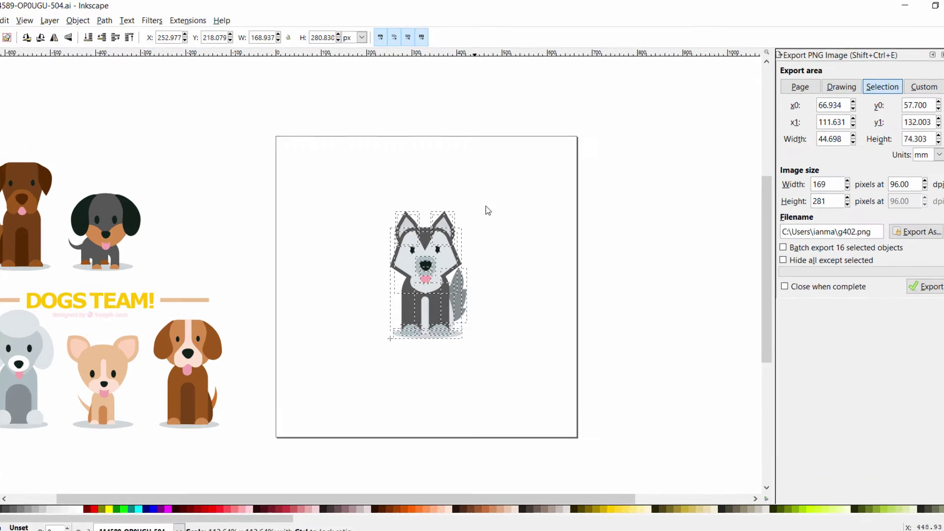
pyautogui.moveTo(610, 133); pyautogui.dragTo(624, 124)
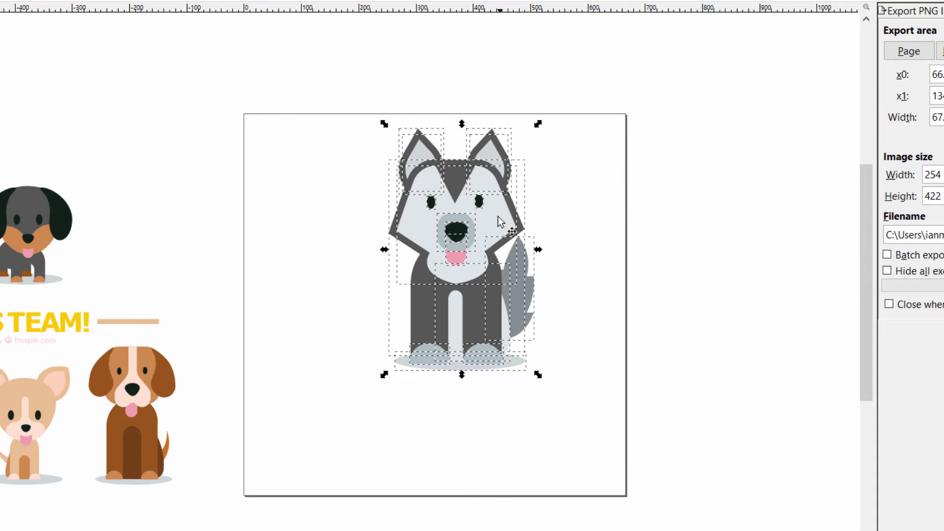
pyautogui.moveTo(504, 225); pyautogui.dragTo(483, 270)
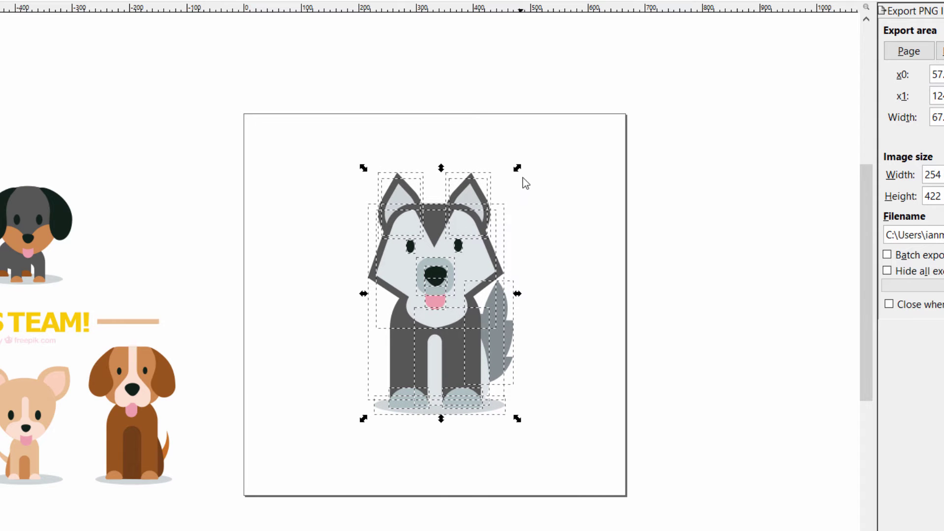
pyautogui.moveTo(522, 167); pyautogui.dragTo(568, 132)
pyautogui.moveTo(491, 230); pyautogui.dragTo(478, 244)
pyautogui.click(665, 246)
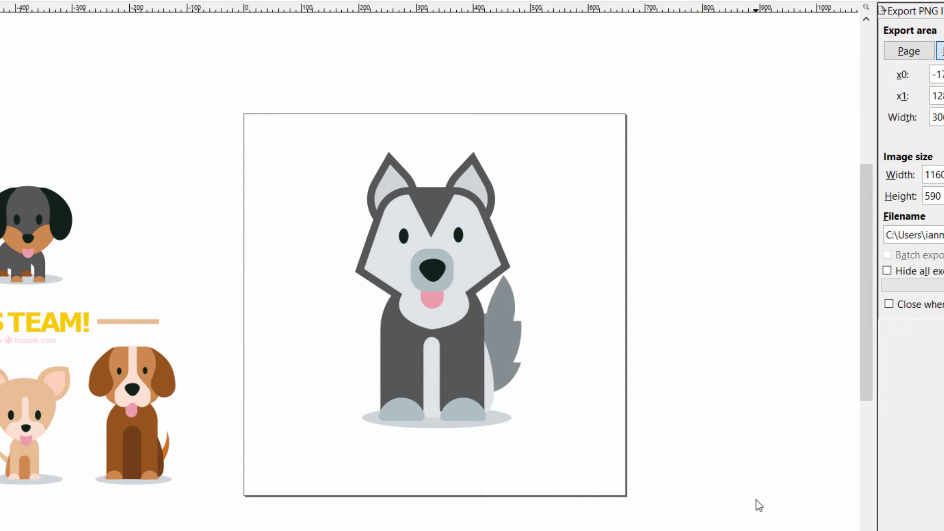
pyautogui.click(453, 243)
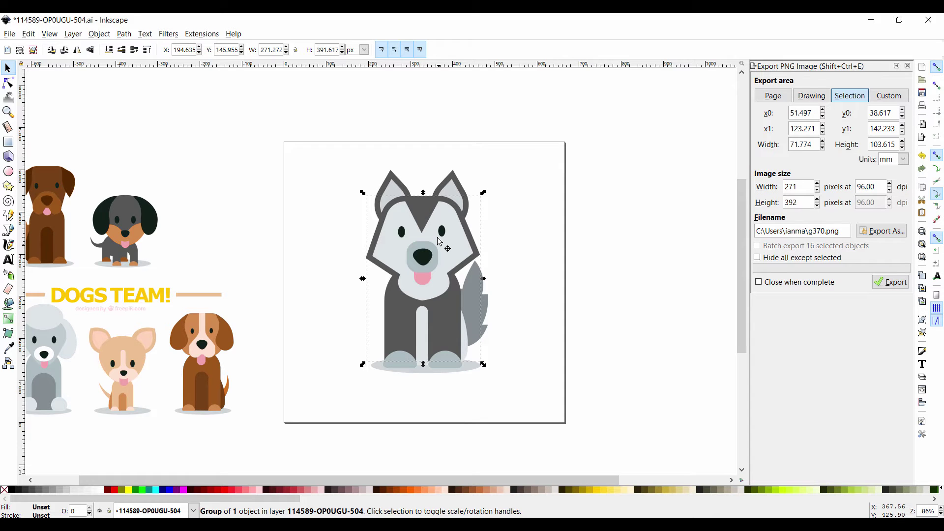
# Fill the husky's right eye with the Navy palette swatch.
pyautogui.press('Escape')
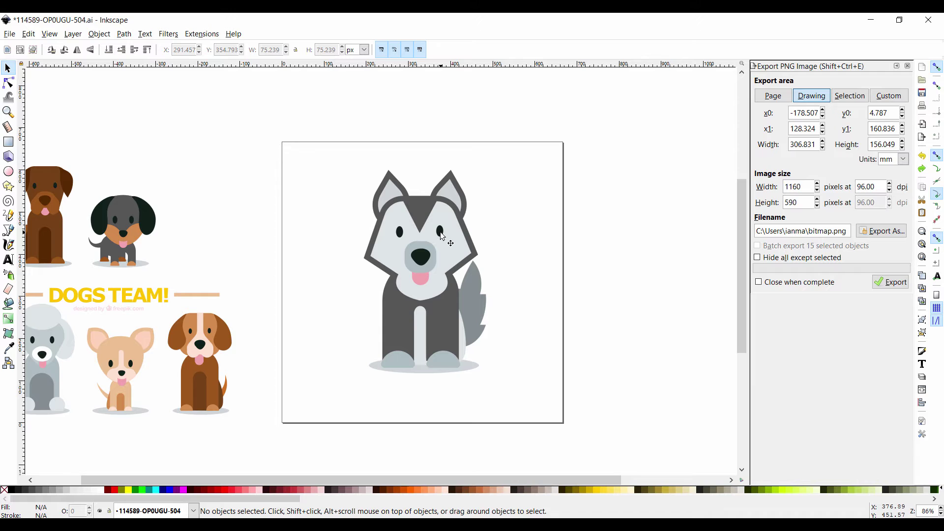
pyautogui.click(442, 232)
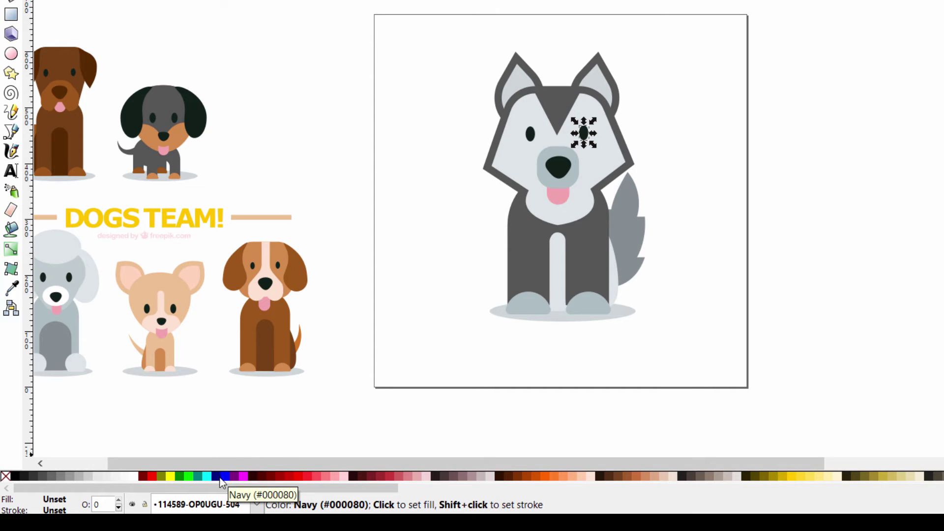
pyautogui.click(221, 479)
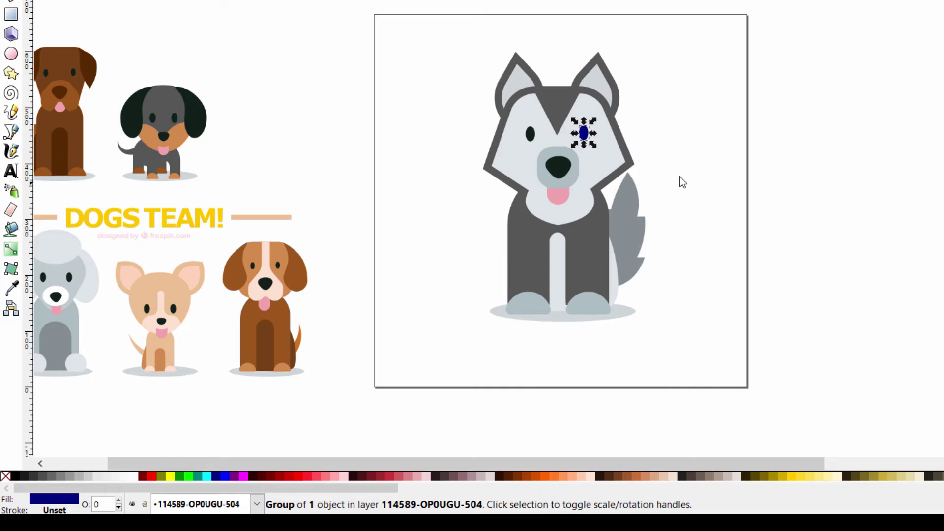
# Copy the navy fill onto the left eye with the Dropper tool.
pyautogui.click(701, 164)
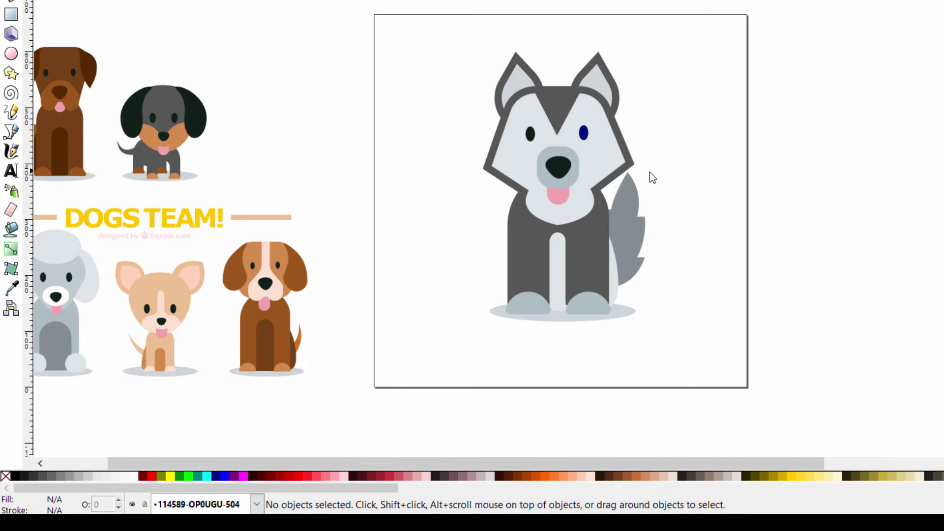
pyautogui.click(531, 137)
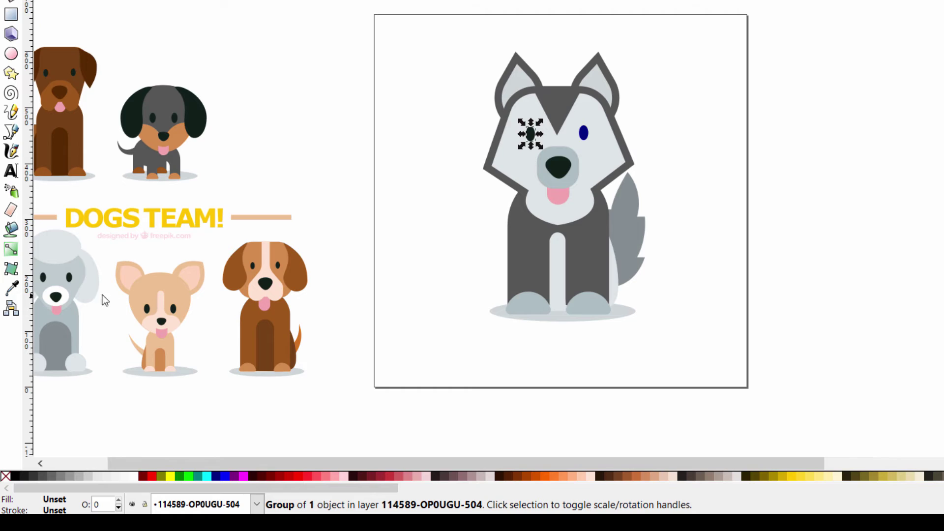
pyautogui.click(12, 290)
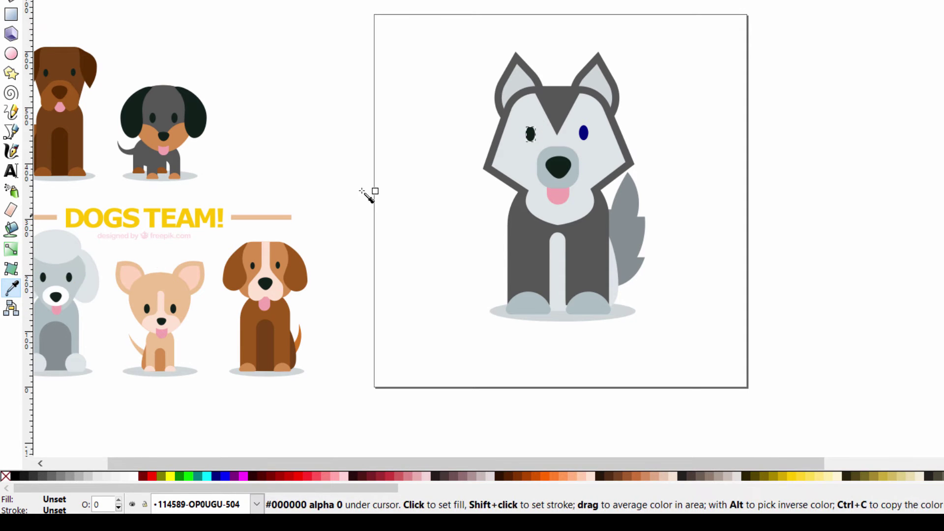
pyautogui.click(583, 133)
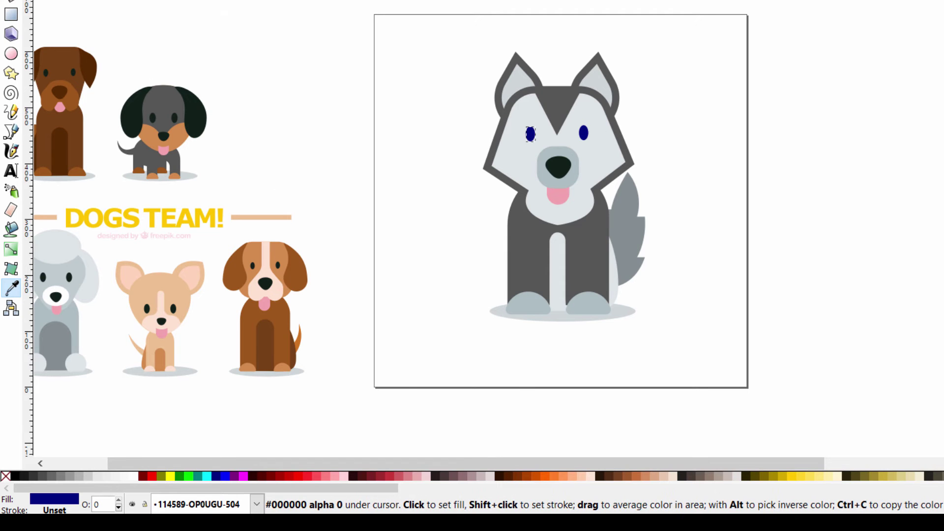
pyautogui.press('s')
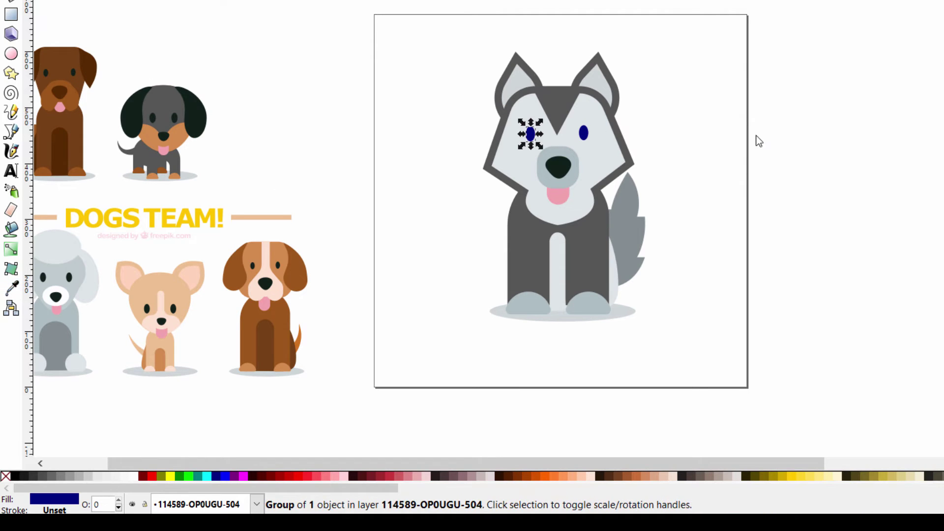
pyautogui.click(726, 140)
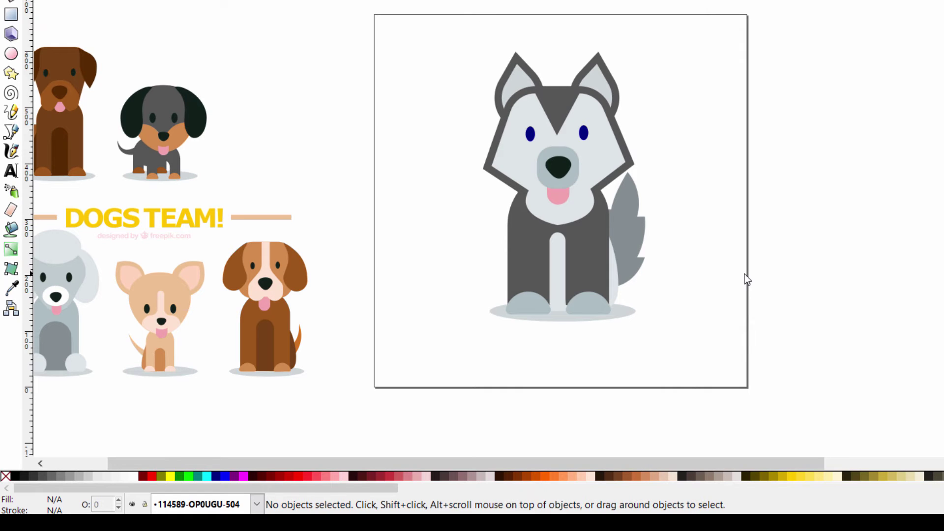
# Fill the husky's tail with the mauve #916F6F swatch after trying a darker shade.
pyautogui.click(635, 225)
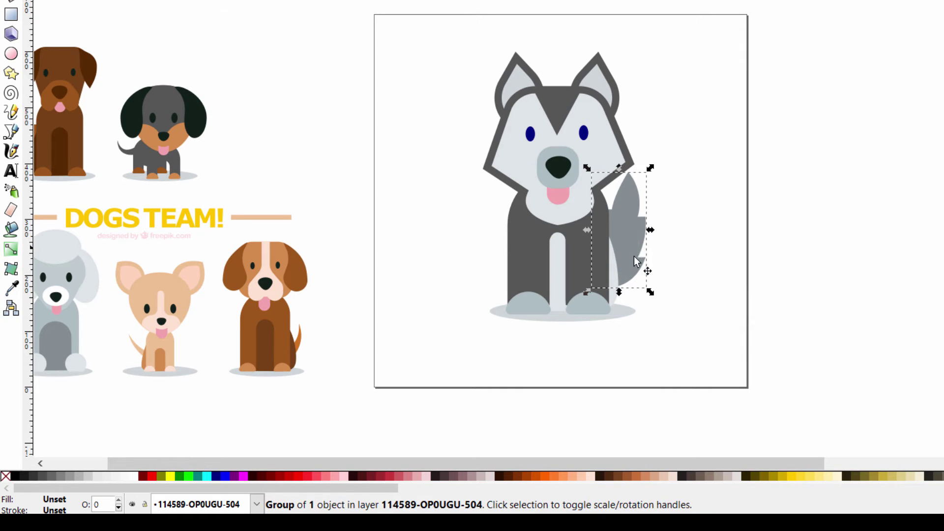
pyautogui.click(464, 477)
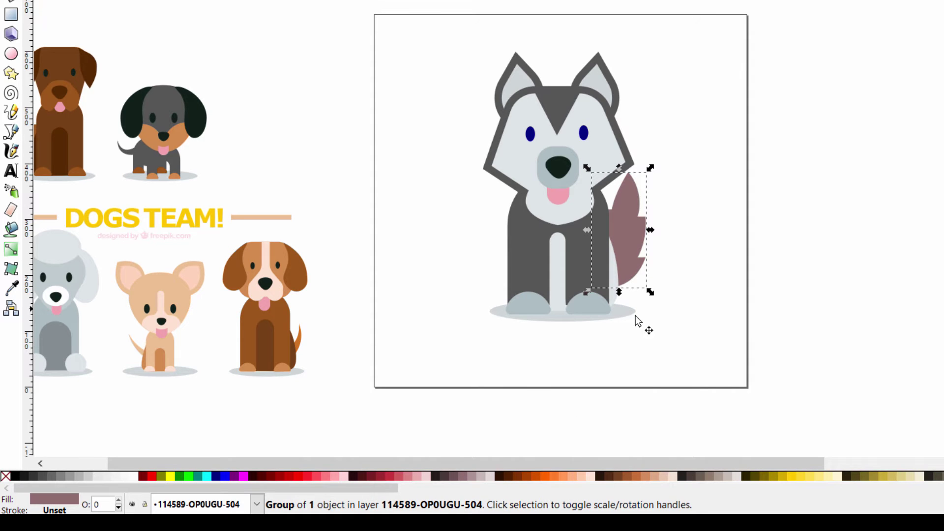
pyautogui.click(453, 477)
pyautogui.click(463, 479)
pyautogui.click(773, 254)
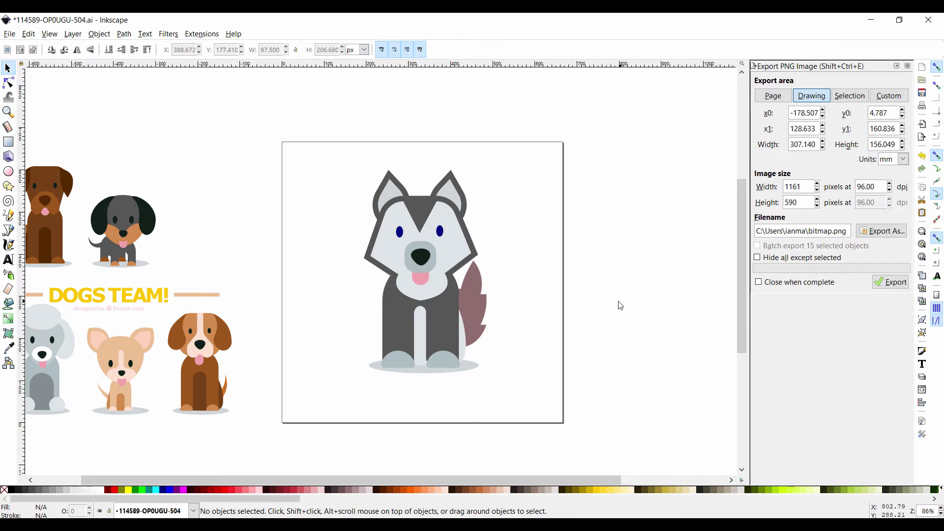
# Set the page width and height to 500 px in Document Properties.
pyautogui.click(9, 35)
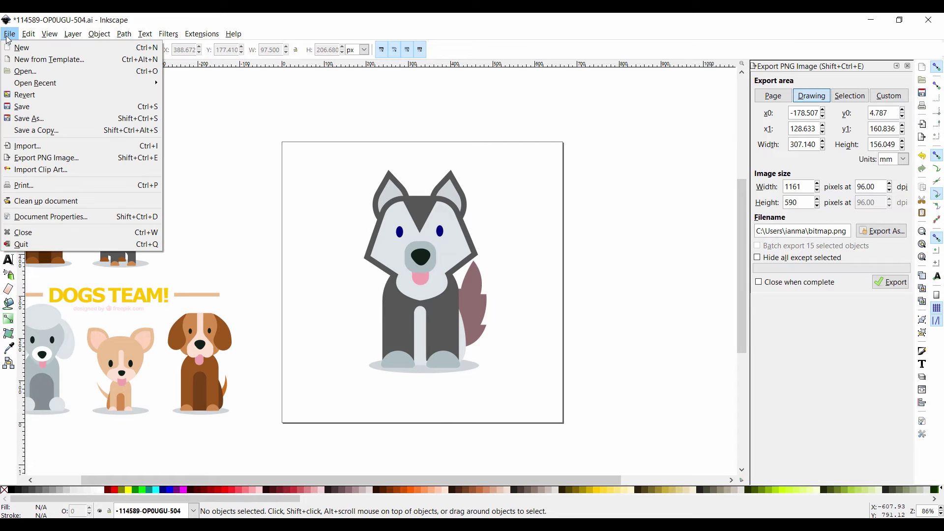
pyautogui.click(47, 218)
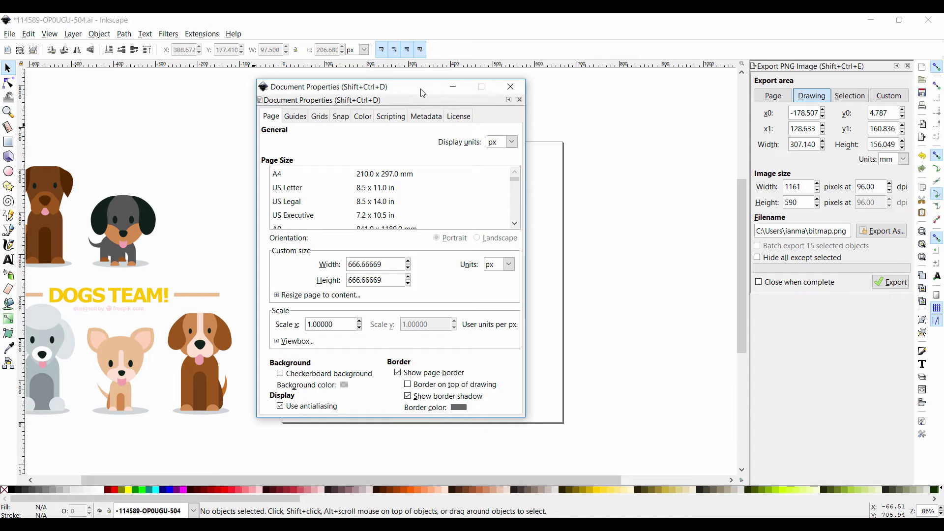
pyautogui.moveTo(421, 89); pyautogui.dragTo(195, 112)
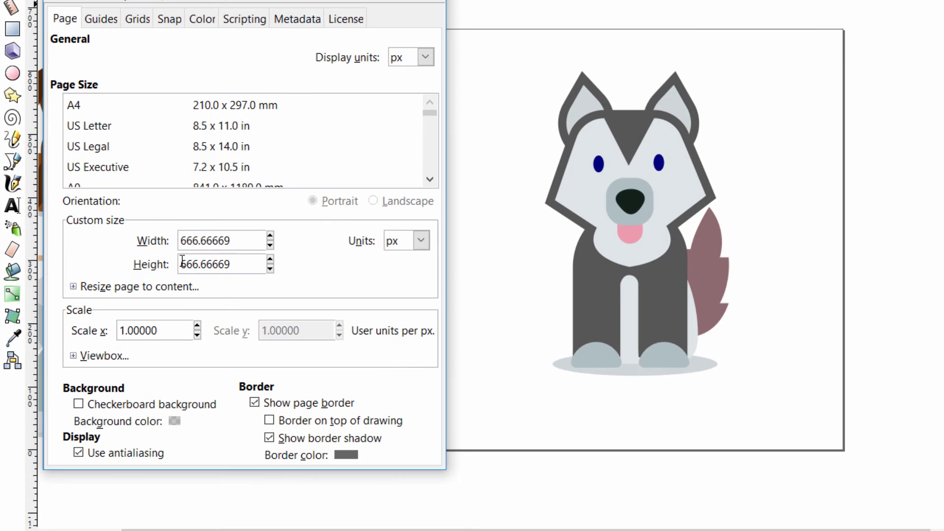
pyautogui.tripleClick(237, 242)
pyautogui.write('500')
pyautogui.tripleClick(241, 264)
pyautogui.press('BackSpace')
pyautogui.write('500')
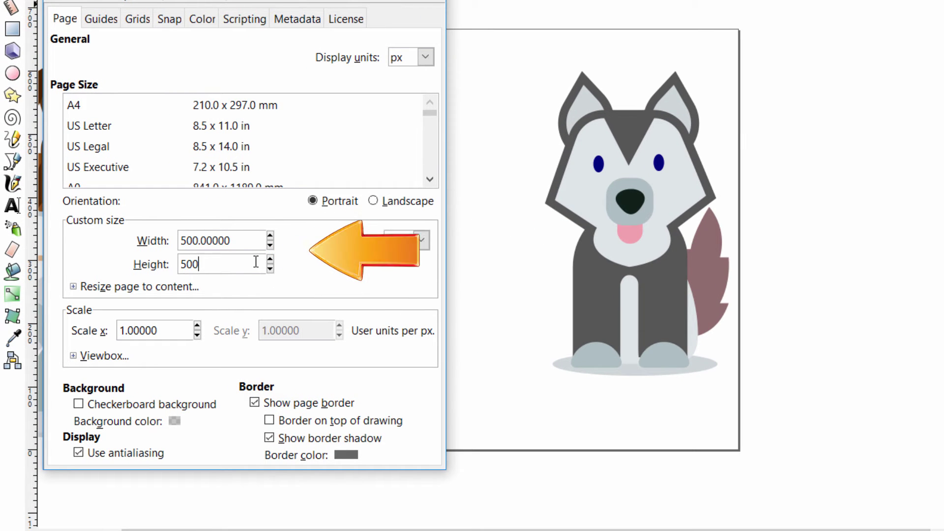
pyautogui.click(251, 240)
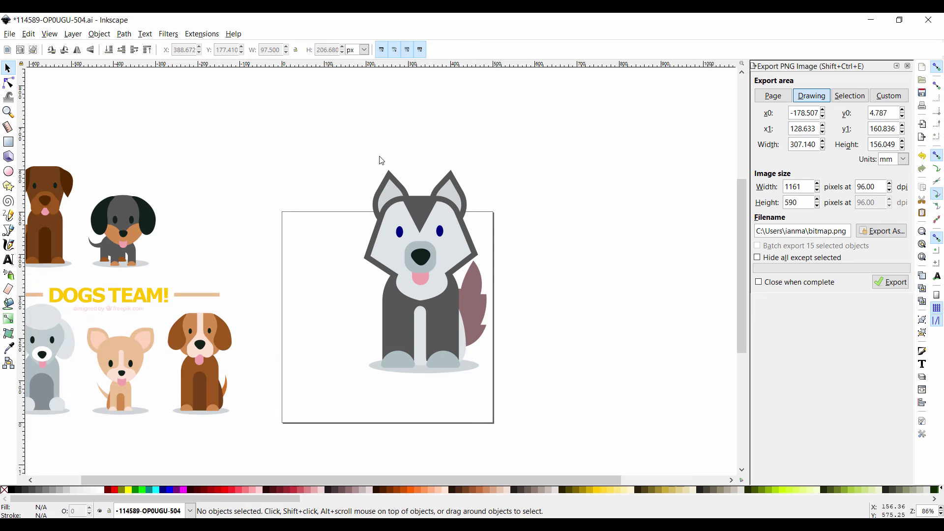
# Select the whole husky and move it down inside the square page.
pyautogui.moveTo(315, 154); pyautogui.dragTo(583, 424)
pyautogui.moveTo(328, 146); pyautogui.dragTo(600, 420)
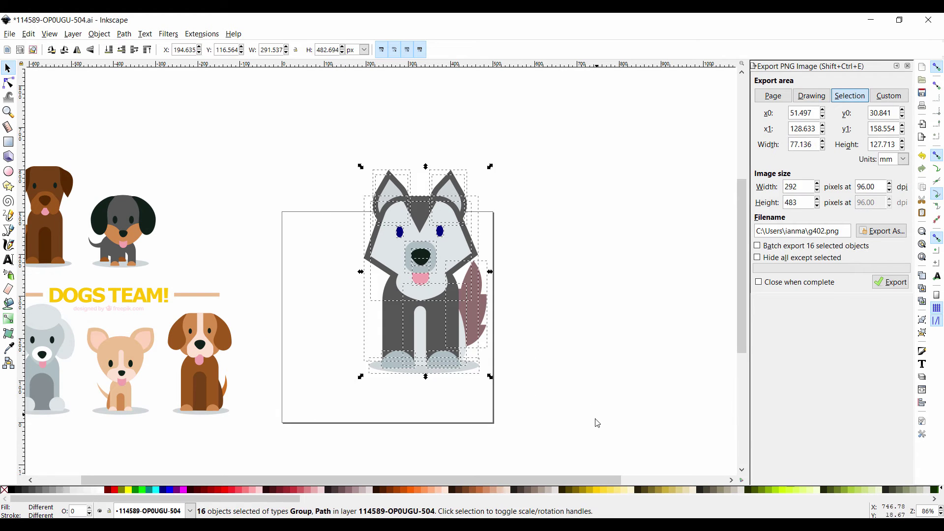
pyautogui.moveTo(444, 323); pyautogui.dragTo(409, 369)
# Set the PNG export area to Page, giving a 500 × 500 px image.
pyautogui.click(572, 328)
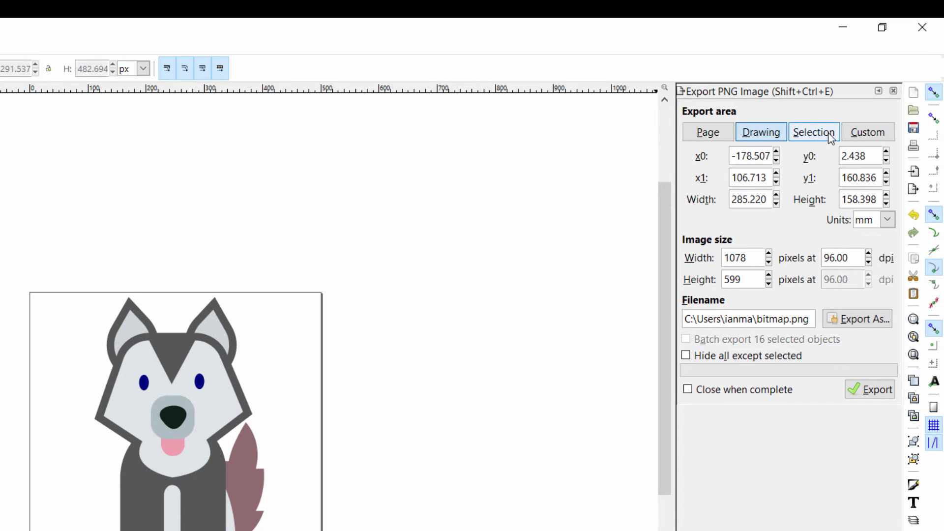
pyautogui.click(719, 137)
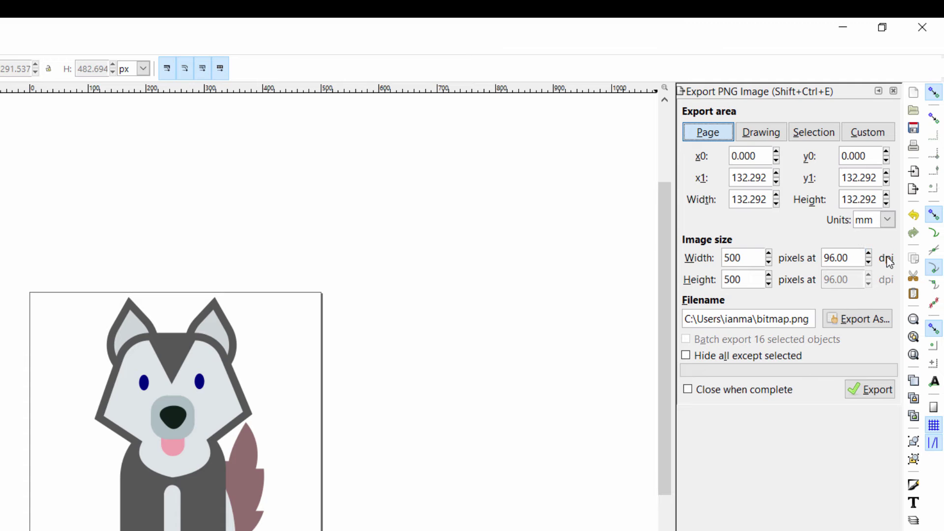
# Export the page as 'redesigned puppy' PNG into the Puppy folder on the Desktop.
pyautogui.click(855, 323)
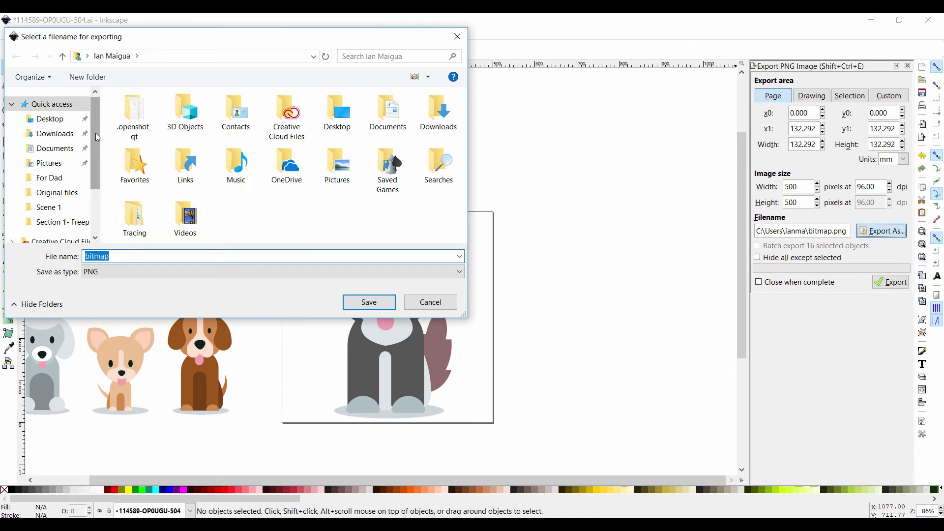
pyautogui.scroll(-1, 98, 134)
pyautogui.scroll(1, 93, 143)
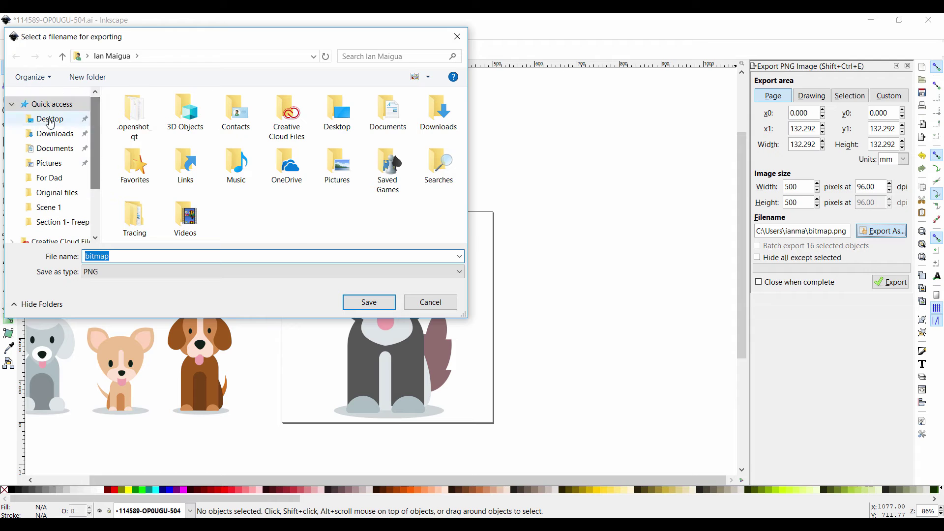
pyautogui.click(47, 119)
pyautogui.scroll(-1, 330, 148)
pyautogui.doubleClick(213, 199)
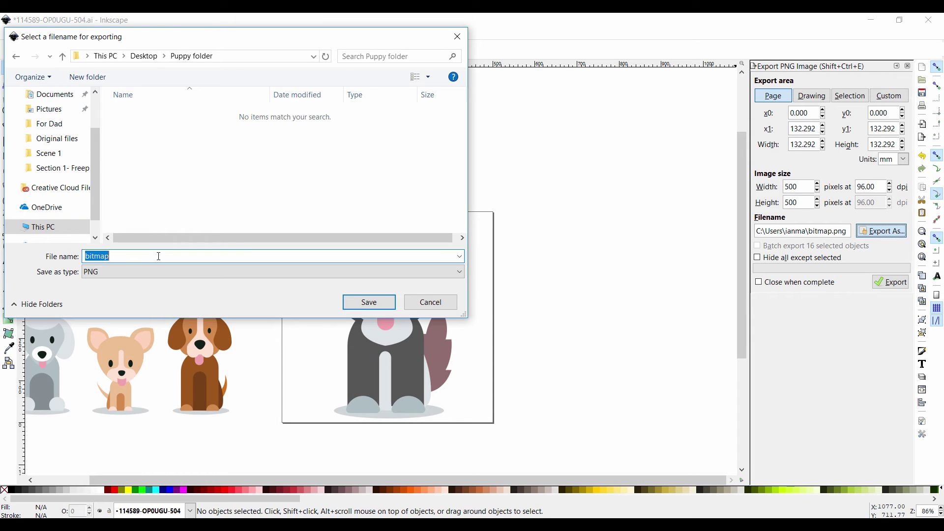
pyautogui.write('redesigned puppy')
pyautogui.click(349, 302)
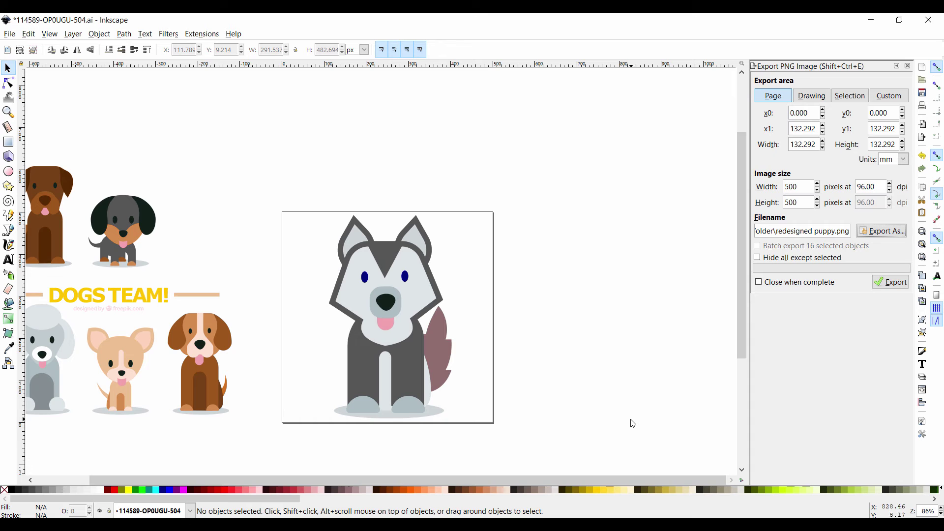
pyautogui.click(886, 289)
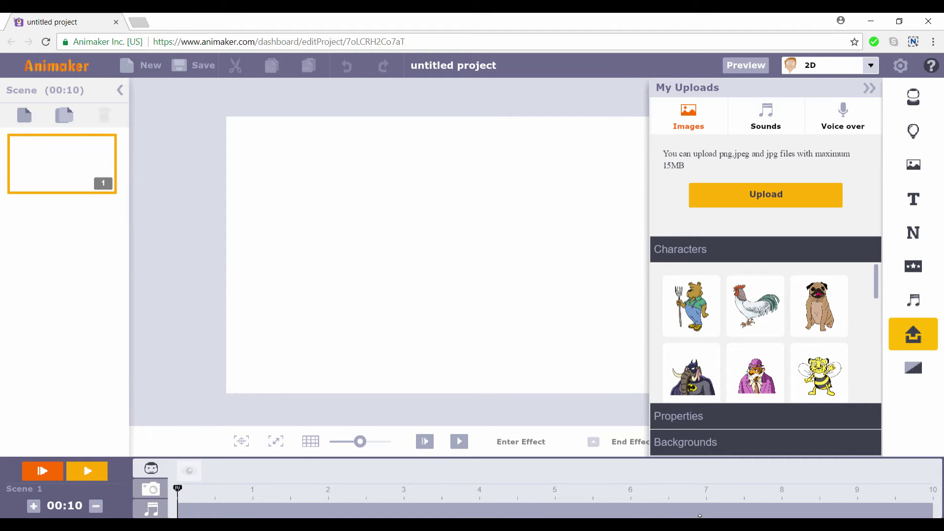
# Upload the redesigned puppy image to Animaker's My Uploads.
pyautogui.click(209, 108)
pyautogui.click(603, 291)
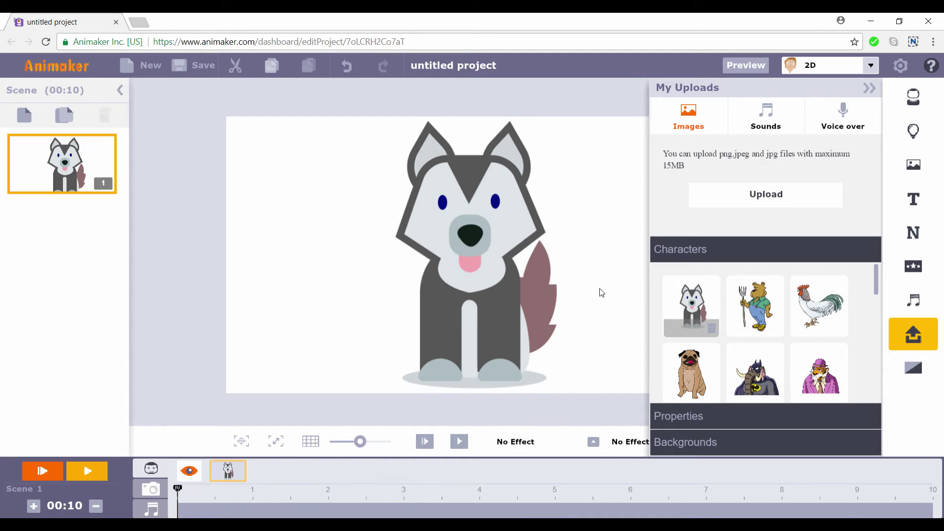
# Shrink the husky slightly on the canvas and collapse the My Uploads panel.
pyautogui.click(489, 314)
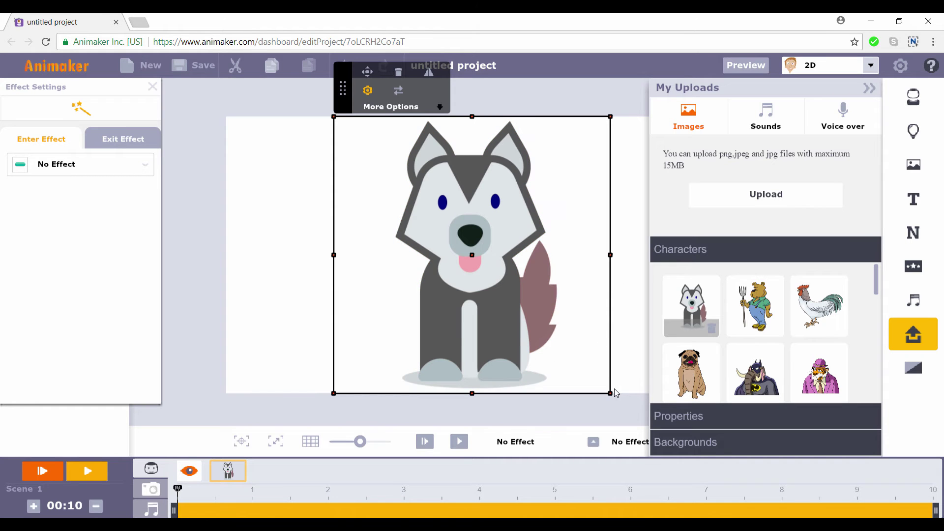
pyautogui.moveTo(609, 393); pyautogui.dragTo(584, 368)
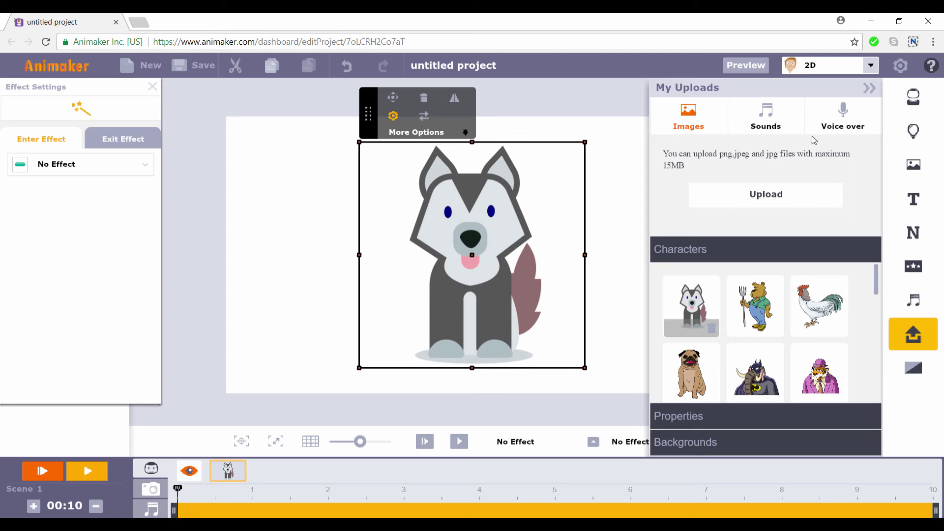
pyautogui.click(868, 89)
pyautogui.click(754, 238)
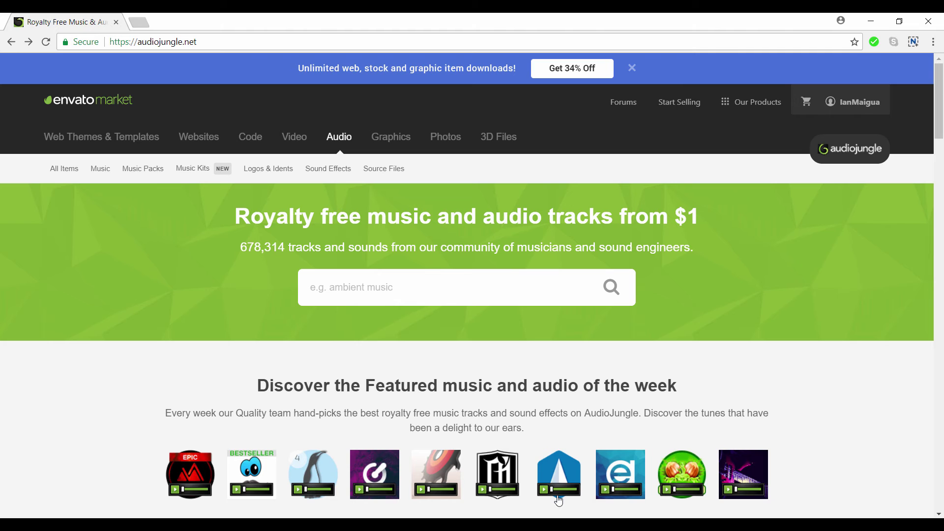
# Search AudioJungle for 'explainer music' and browse the 13,465 track results.
pyautogui.write('ex')
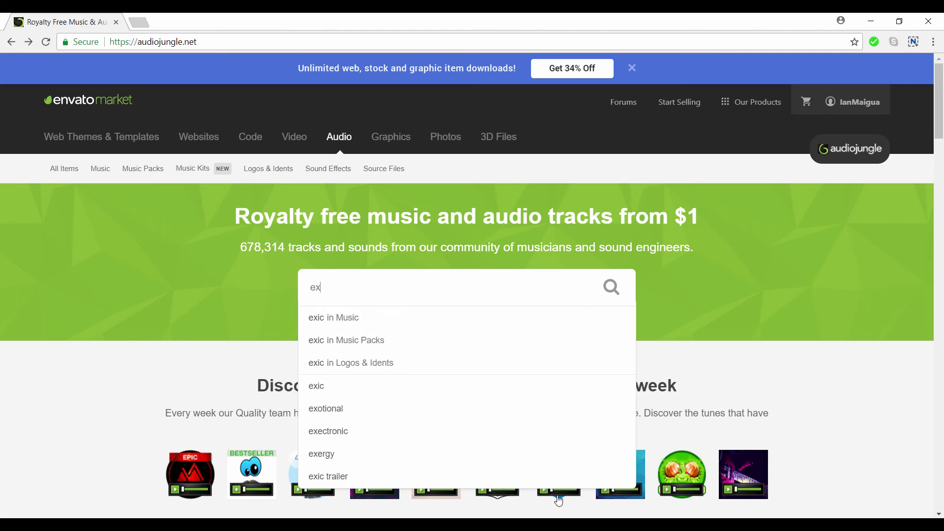
pyautogui.write('plainer music')
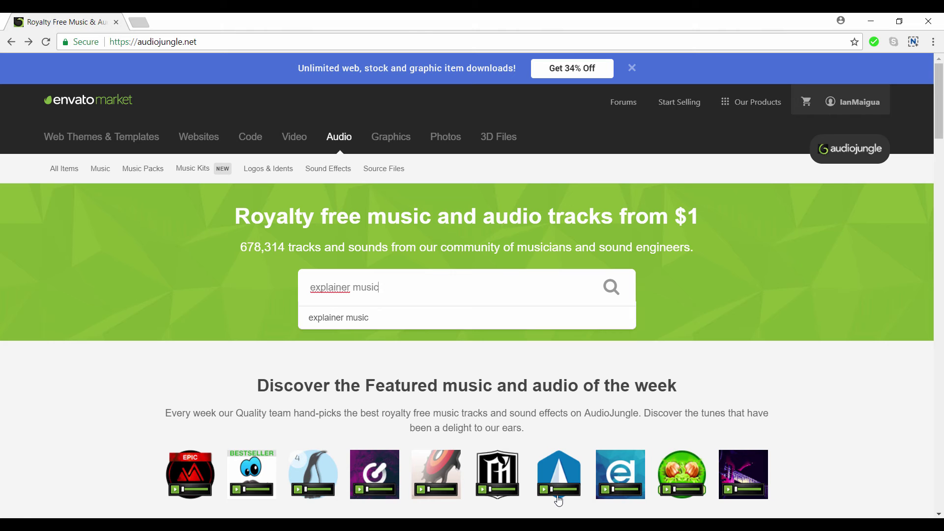
pyautogui.press('Return')
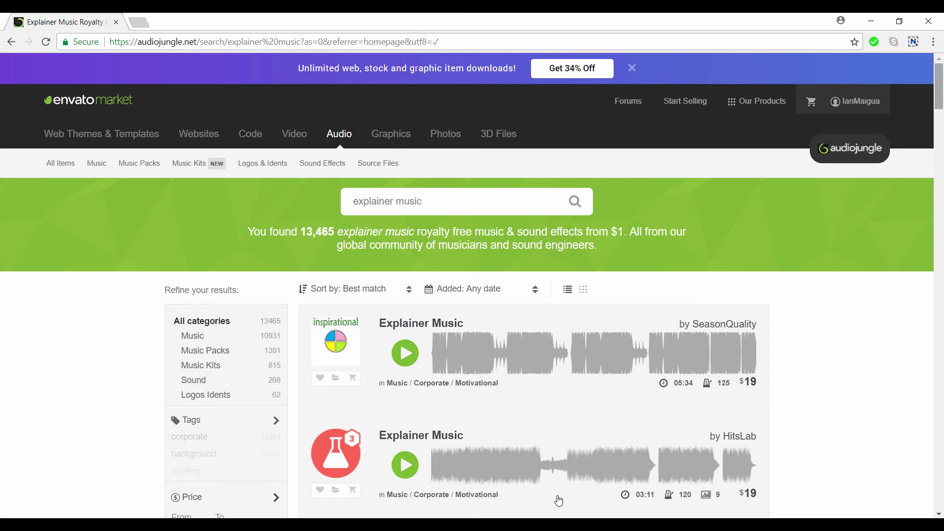
pyautogui.scroll(-5, 559, 501)
pyautogui.scroll(-5, 559, 500)
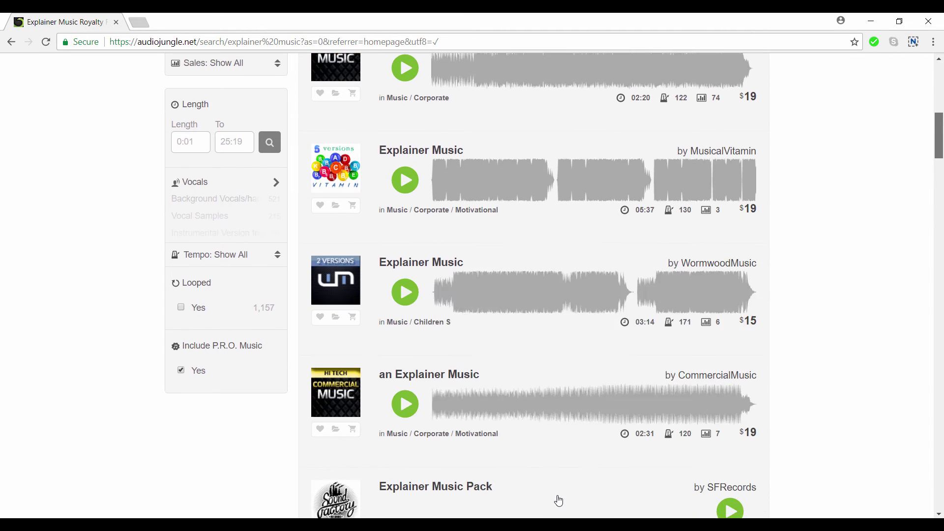
pyautogui.scroll(-6, 559, 501)
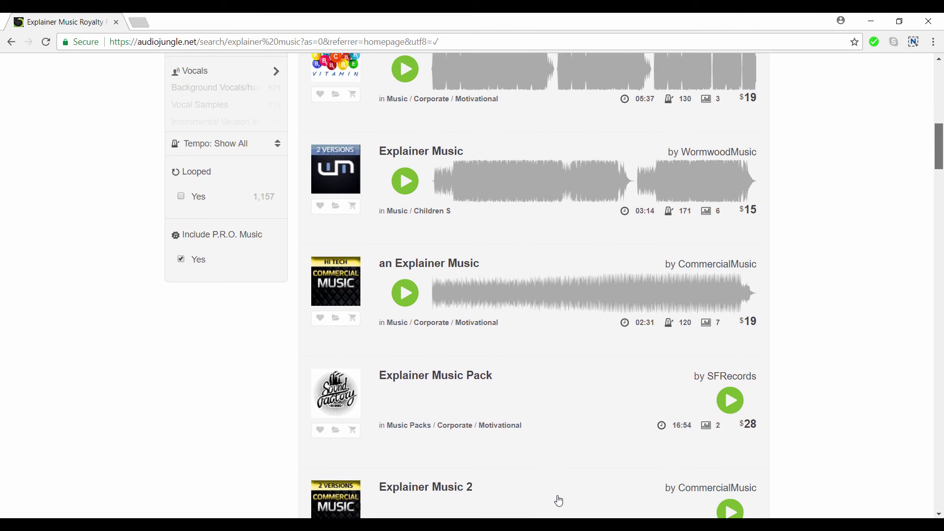
pyautogui.scroll(-2, 559, 501)
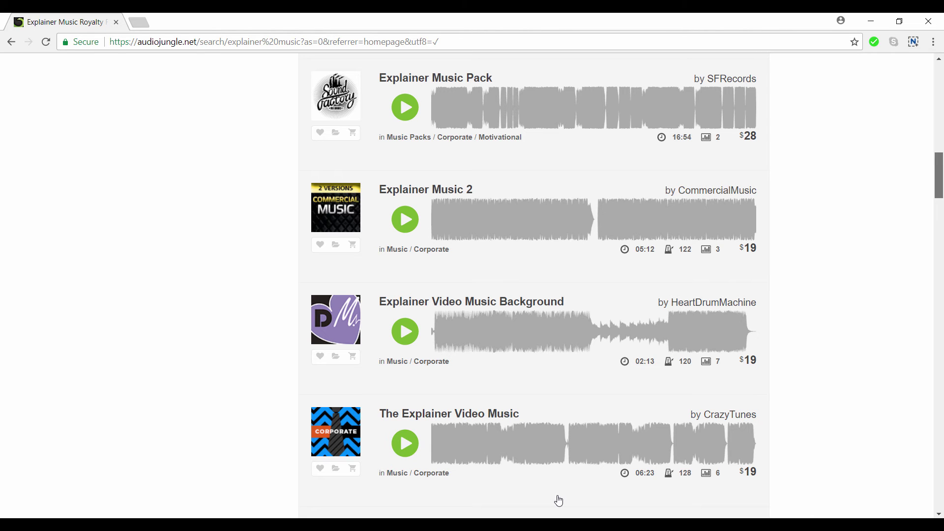
pyautogui.scroll(5, 560, 500)
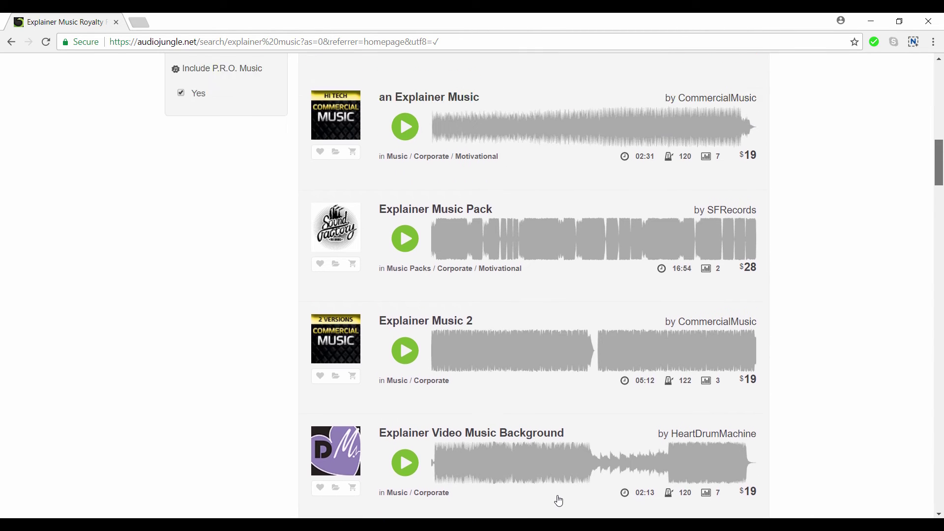
pyautogui.scroll(5, 559, 501)
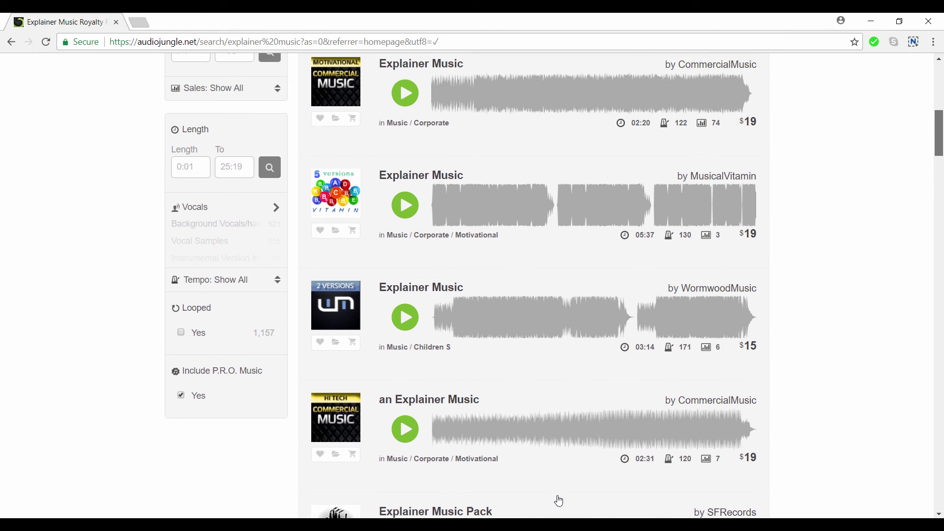
pyautogui.scroll(5, 559, 500)
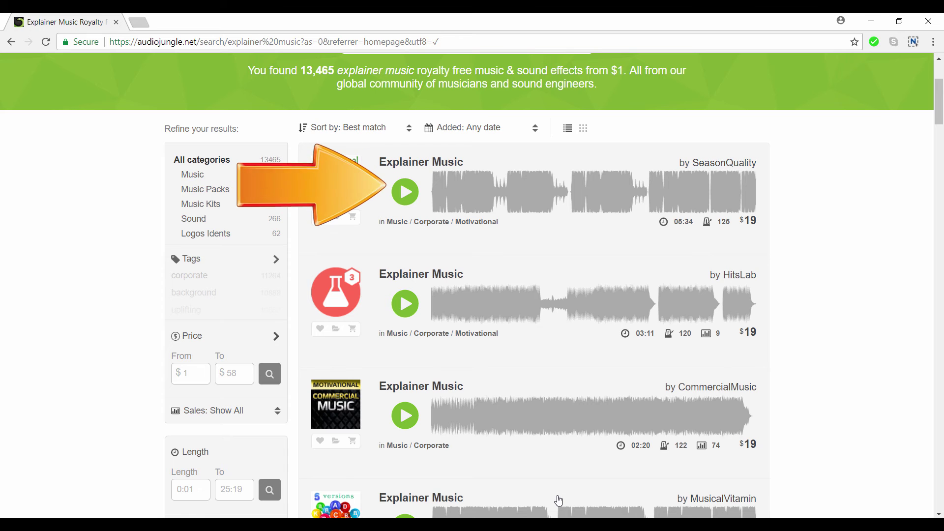
# Open SeasonQuality's Explainer Music item and pause its preview at 0:15.
pyautogui.press('Return')
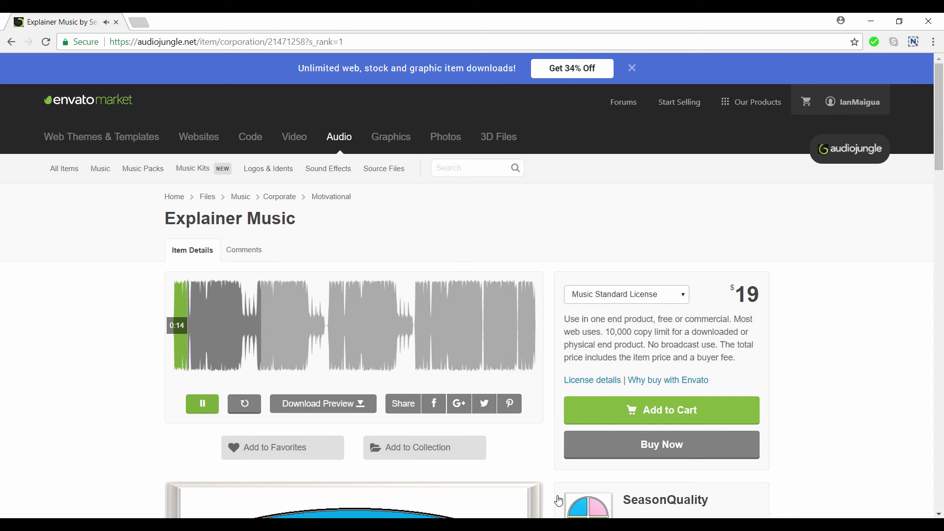
pyautogui.press('space')
pyautogui.press('Tab')
pyautogui.press('Tab')
pyautogui.press('Tab')
pyautogui.press('Tab')
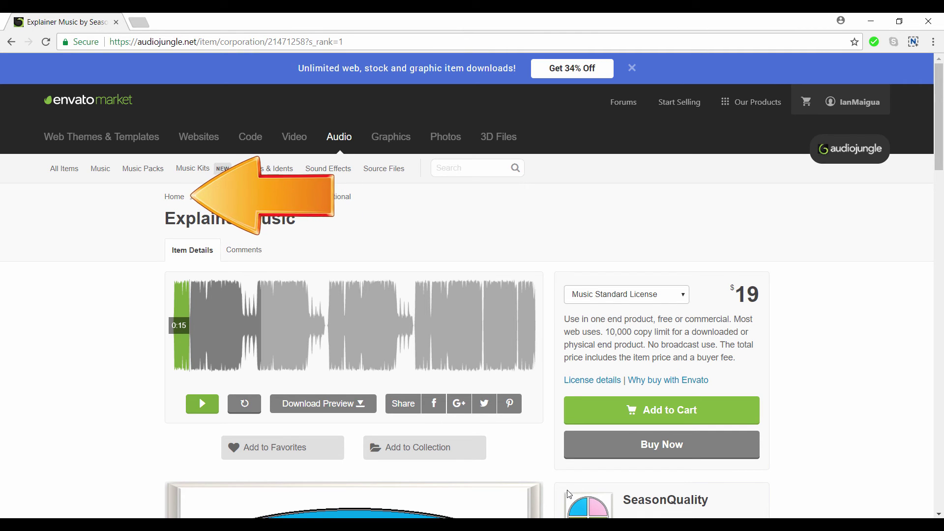
# Search AudioJungle for 'explainer sound effects' and browse the 540 results.
pyautogui.write('ex')
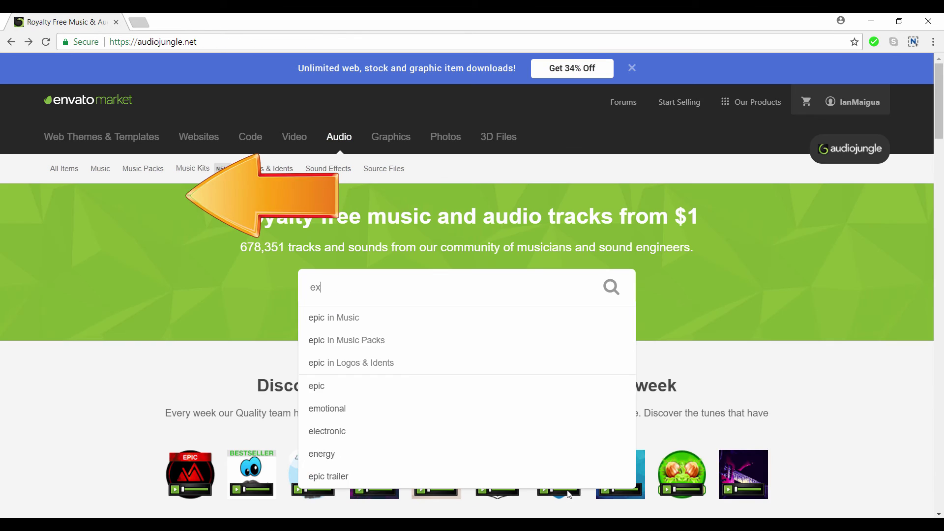
pyautogui.write('plainer sound')
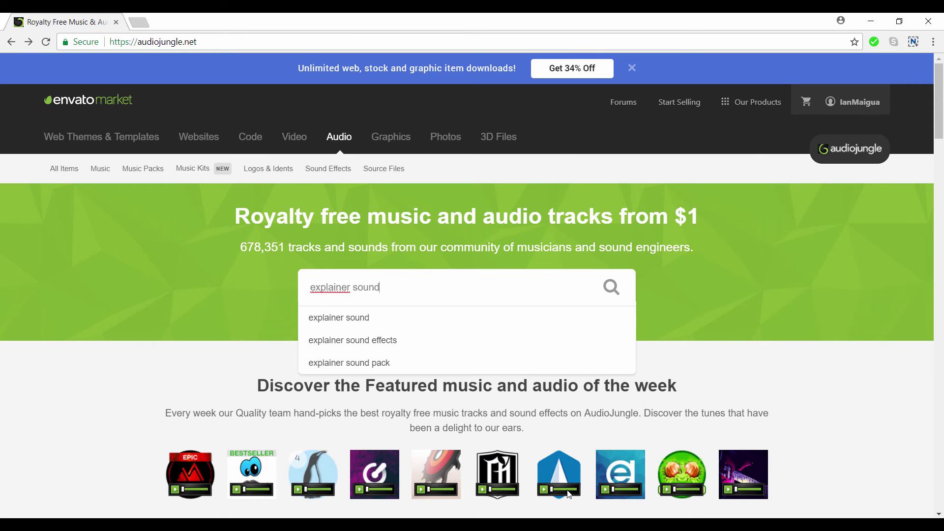
pyautogui.press('Down')
pyautogui.press('Down')
pyautogui.press('Return')
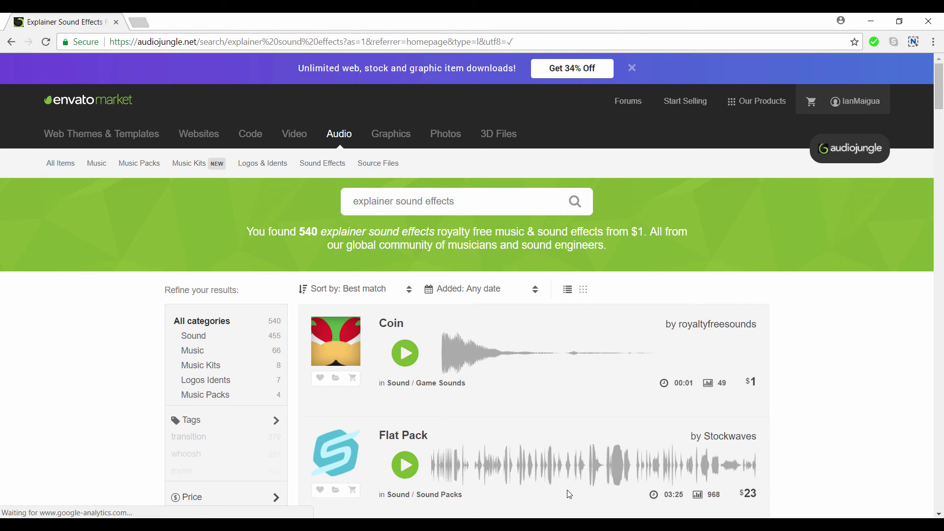
pyautogui.scroll(-6, 569, 494)
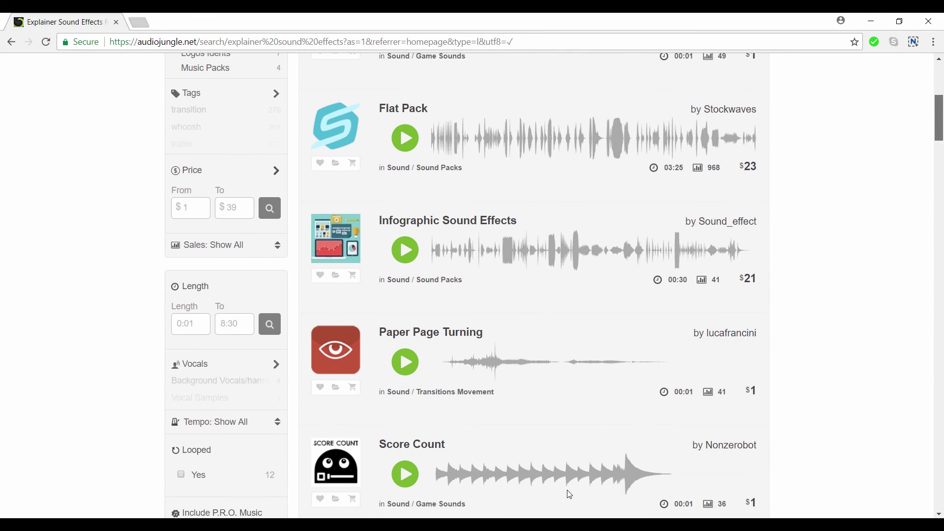
pyautogui.scroll(-1, 570, 495)
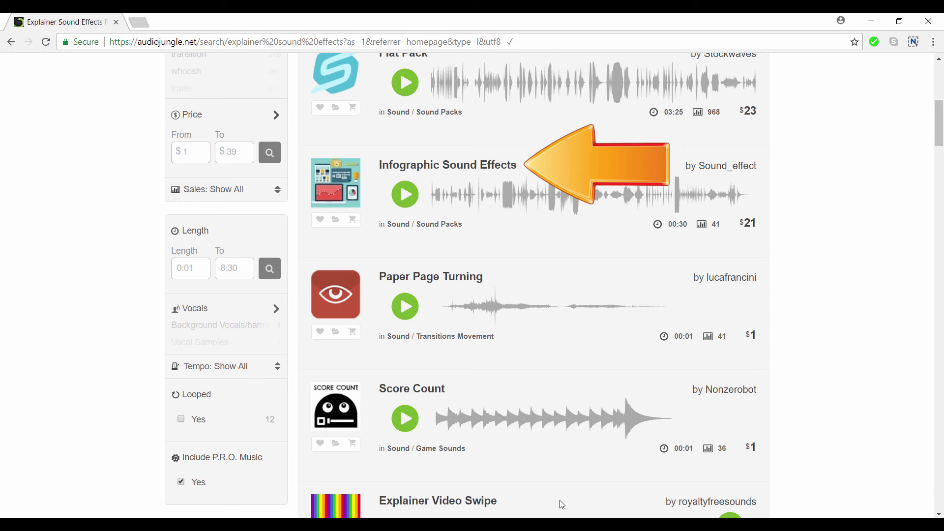
# Open the Infographic Sound Effects pack, pause its preview, and scroll to the included sounds list.
pyautogui.click(447, 164)
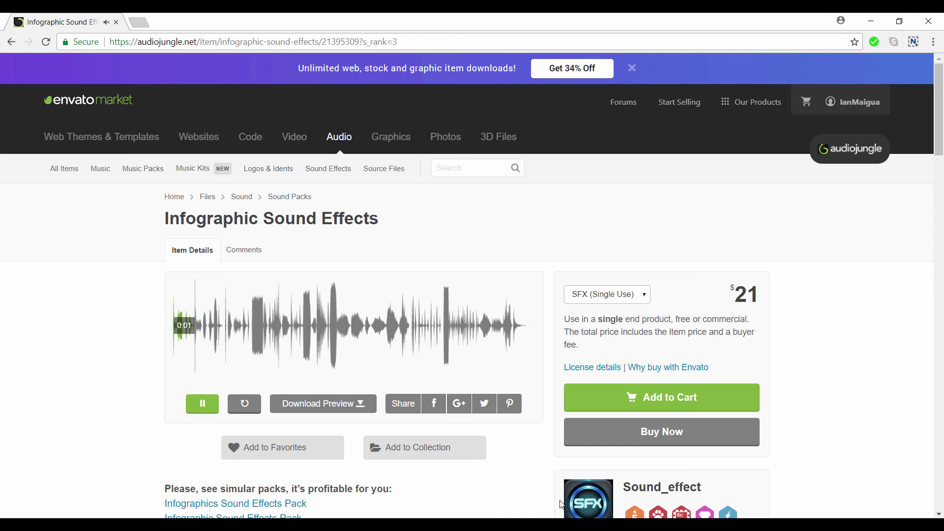
pyautogui.scroll(-2, 561, 504)
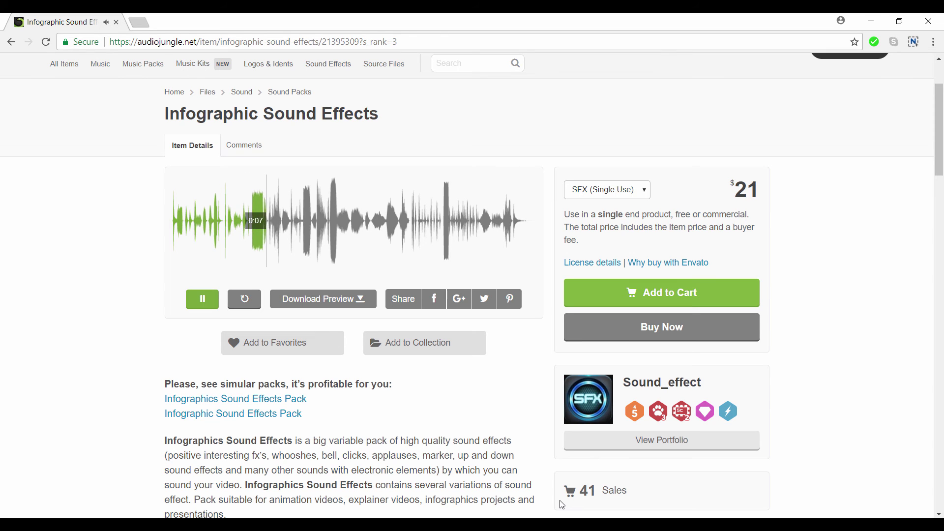
pyautogui.press('space')
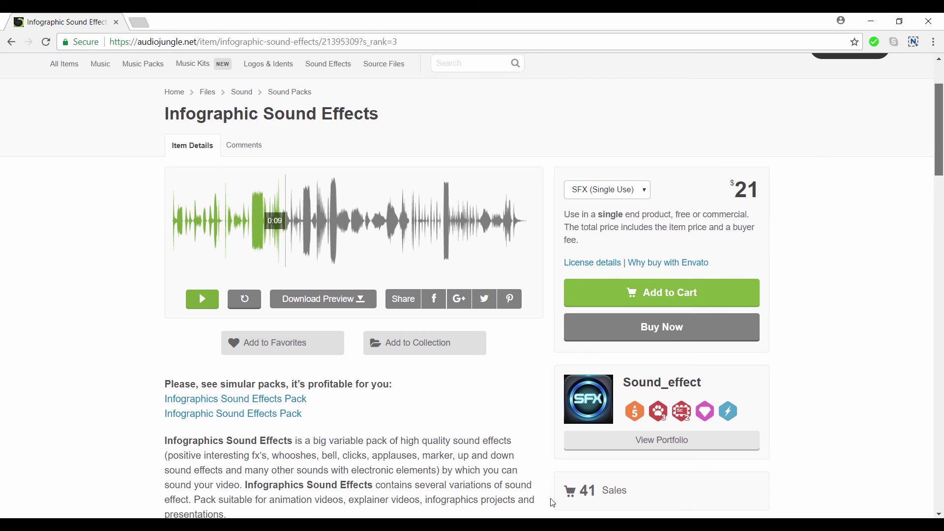
pyautogui.scroll(-5, 552, 502)
pyautogui.scroll(-3, 552, 503)
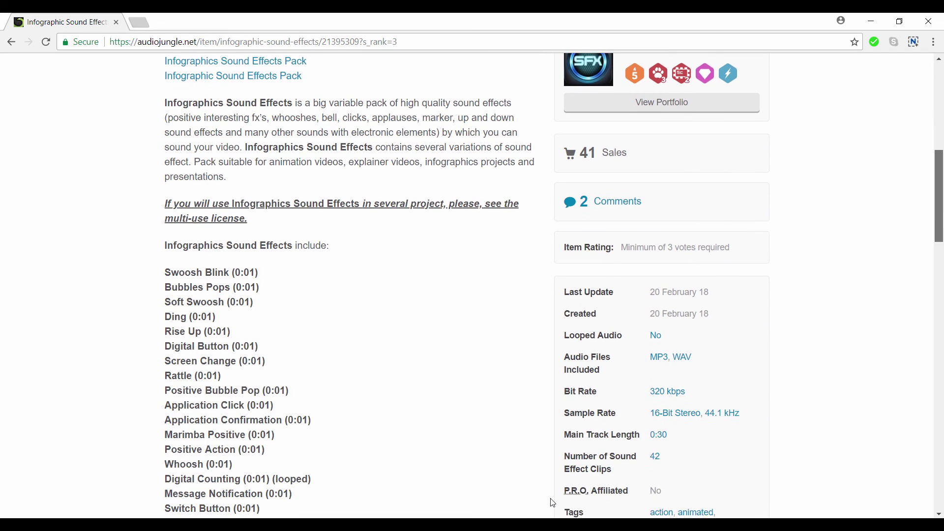
pyautogui.scroll(-1, 552, 503)
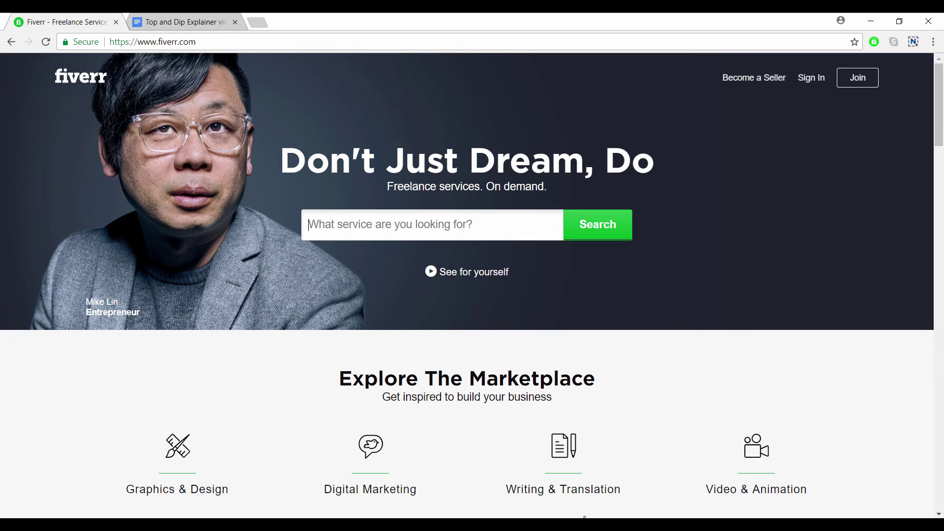
# Search Fiverr for 'female american voiceover' and sort the results by Best Selling.
pyautogui.write('f')
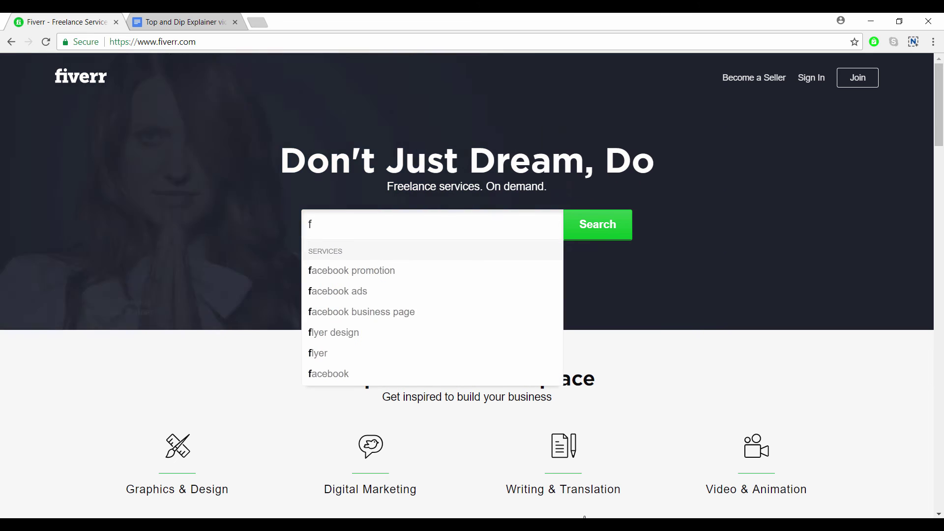
pyautogui.write('emale american ')
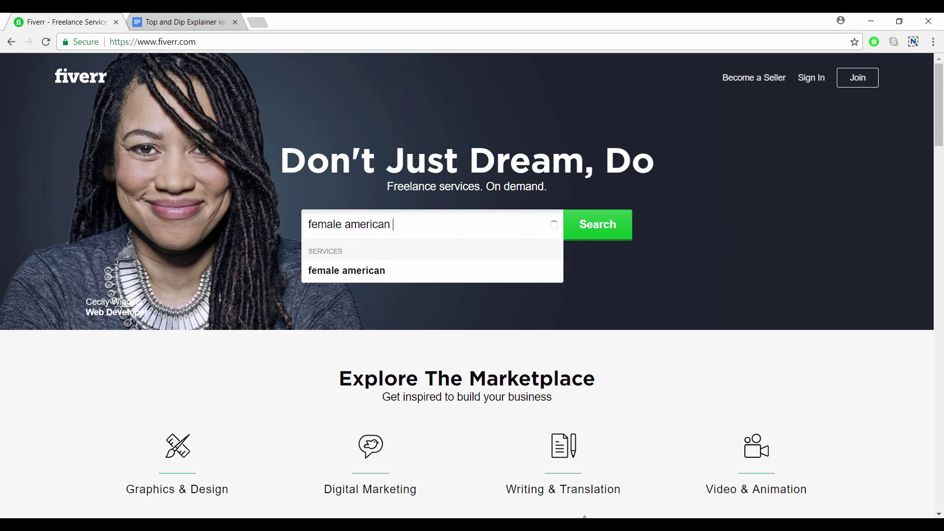
pyautogui.write('voiceover')
pyautogui.press('Return')
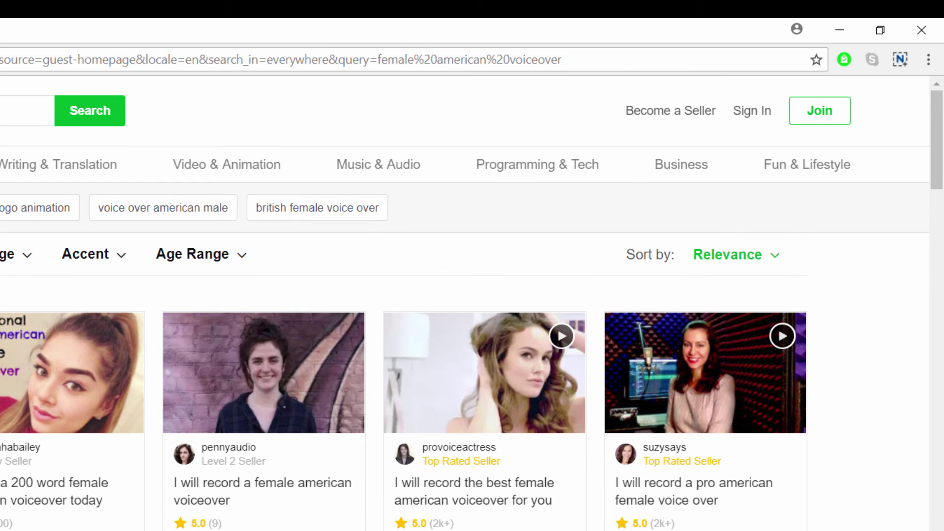
pyautogui.click(728, 254)
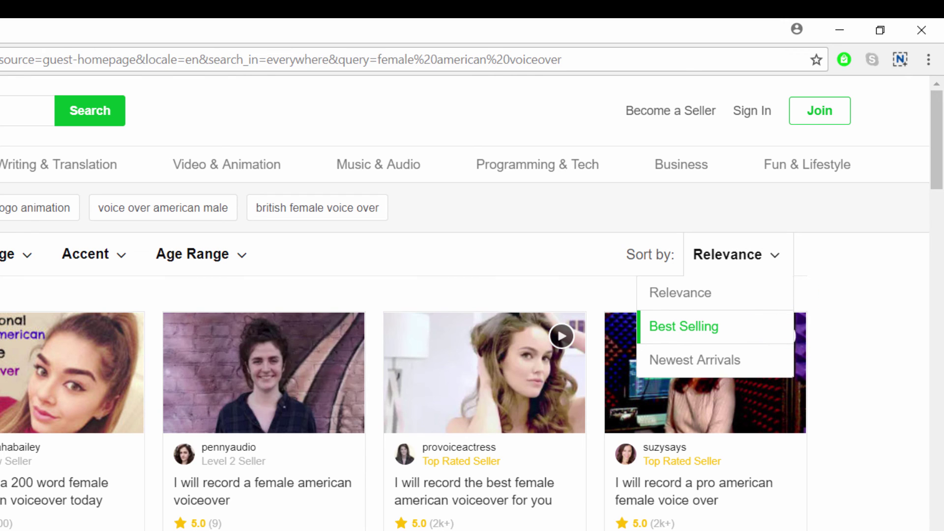
pyautogui.click(683, 326)
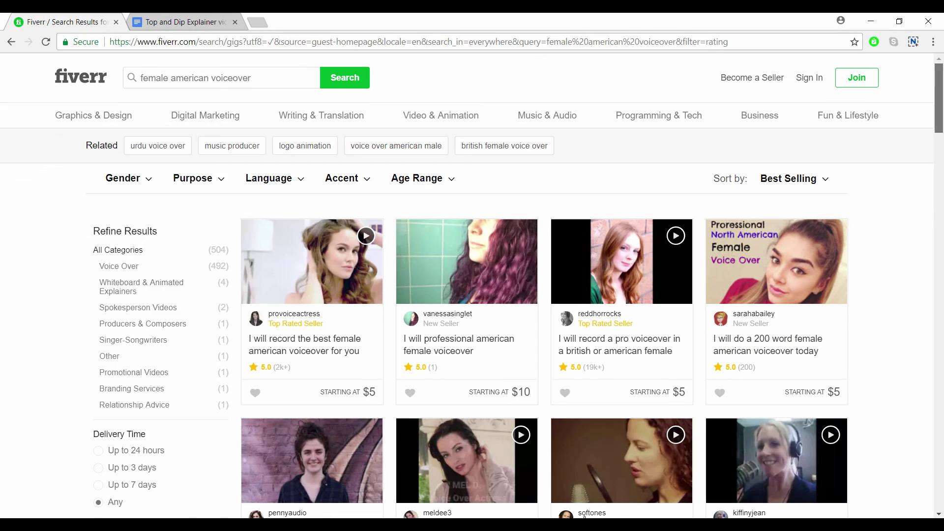
pyautogui.scroll(-3, 585, 516)
pyautogui.scroll(-1, 584, 516)
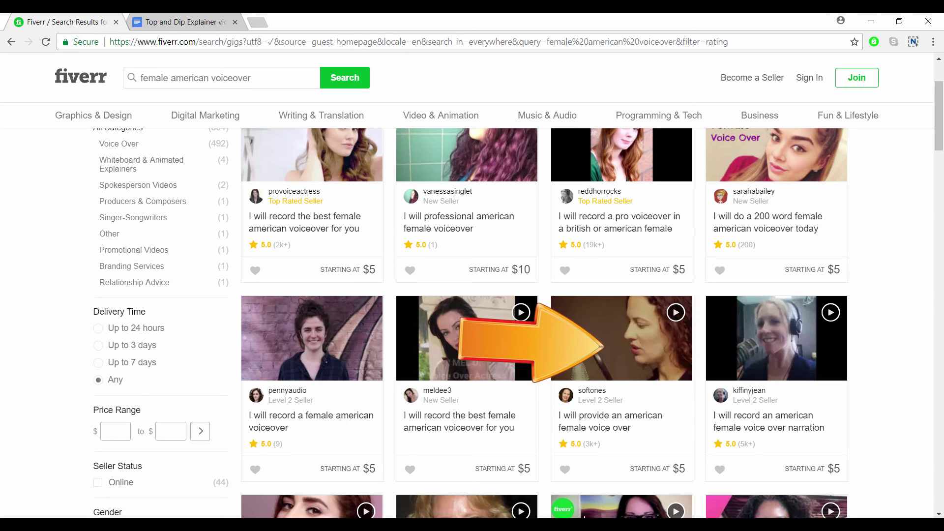
pyautogui.click(622, 339)
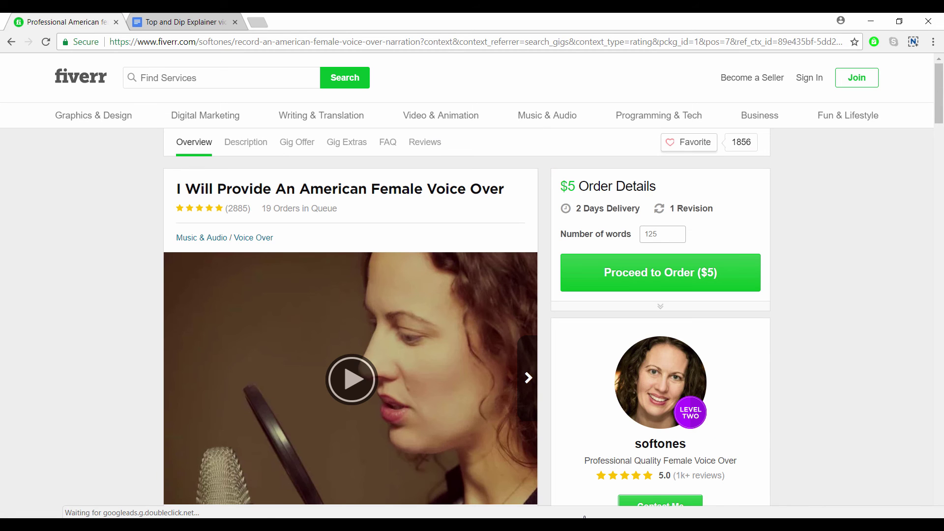
pyautogui.scroll(-3, 585, 517)
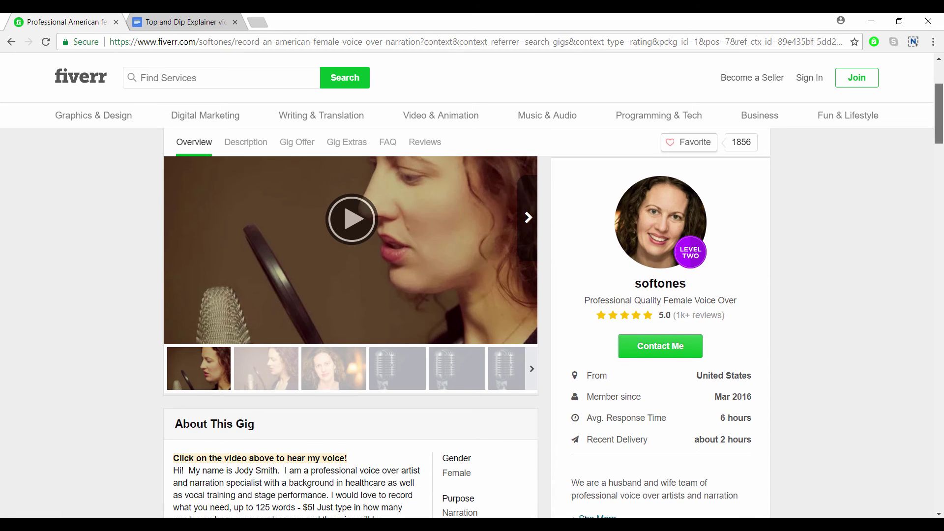
pyautogui.scroll(2, 585, 517)
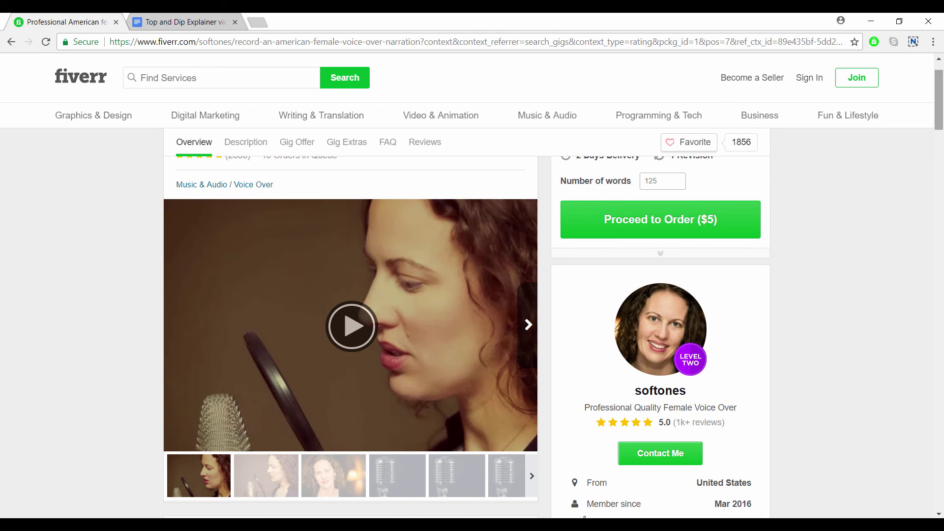
pyautogui.scroll(-1, 585, 517)
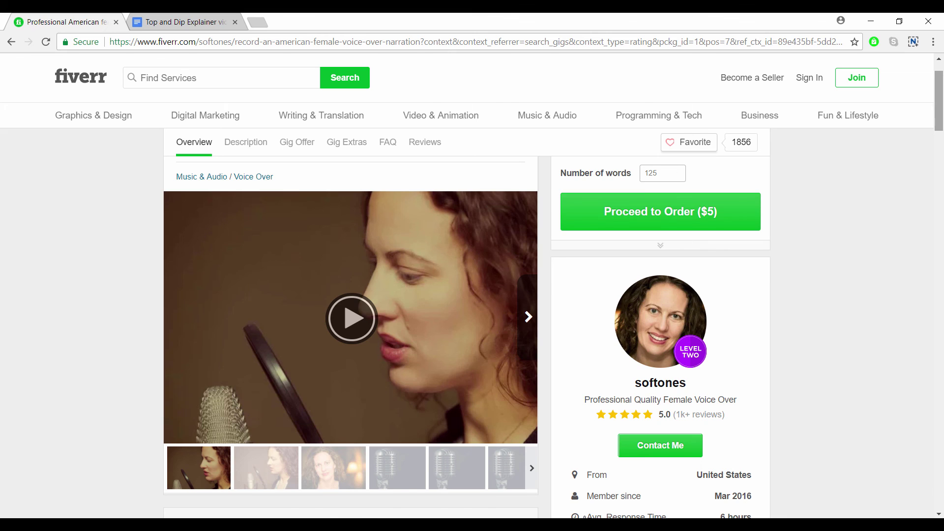
# Switch to the Top and Dip Explainer video script tab in Google Docs.
pyautogui.hotkey('ctrl', 'Tab')
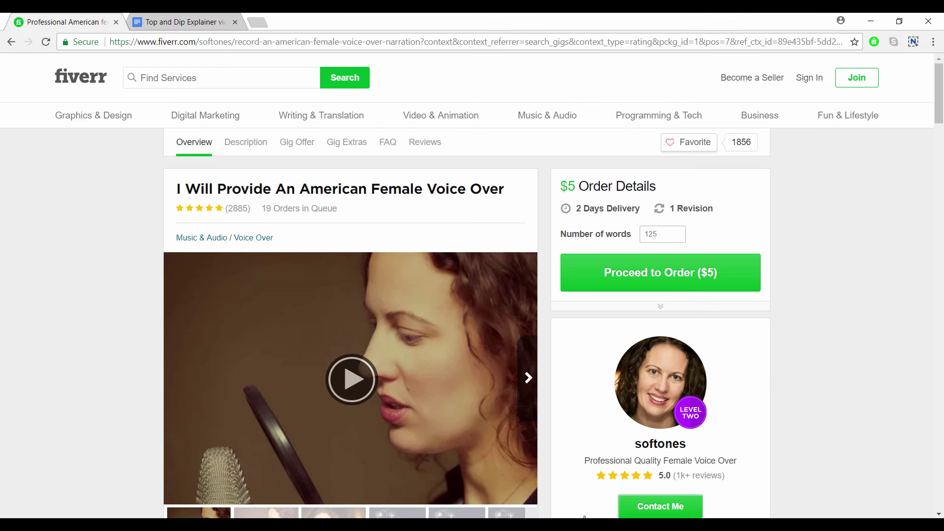
# Return to the American female voice-over gig tab and scroll down to the seller details.
pyautogui.click(64, 22)
pyautogui.moveTo(94, 115)
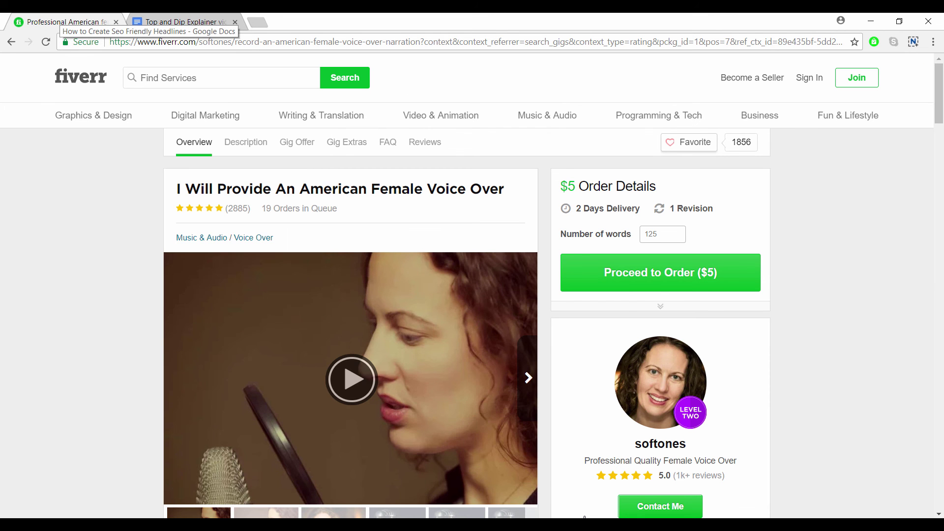
pyautogui.scroll(-1, 584, 517)
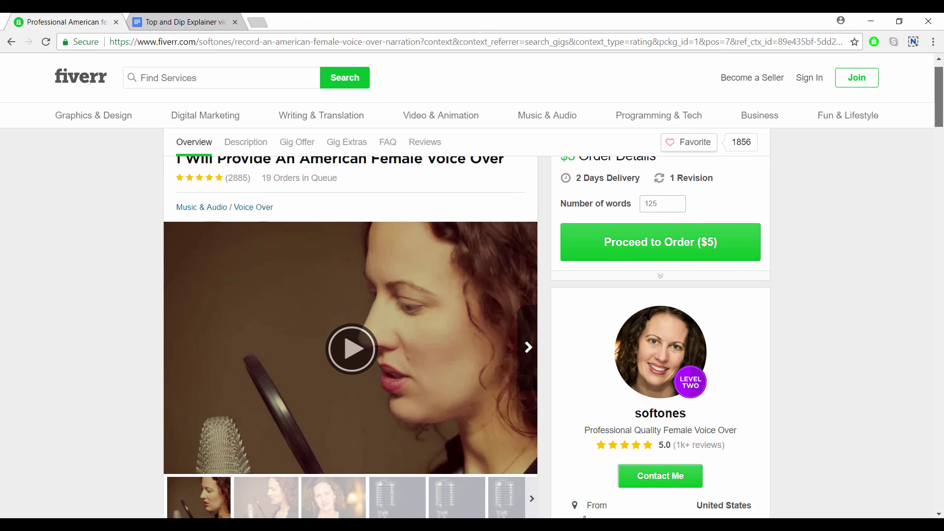
pyautogui.scroll(-1, 584, 517)
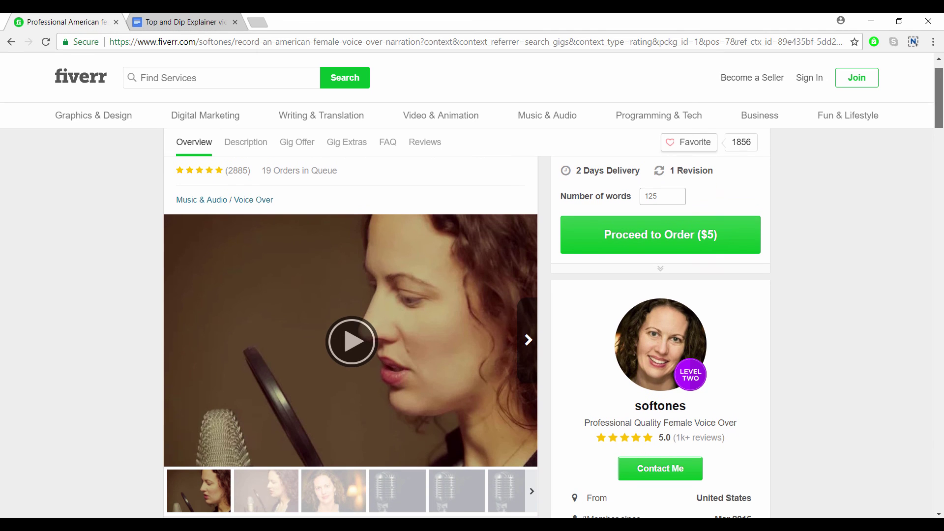
pyautogui.scroll(1, 585, 516)
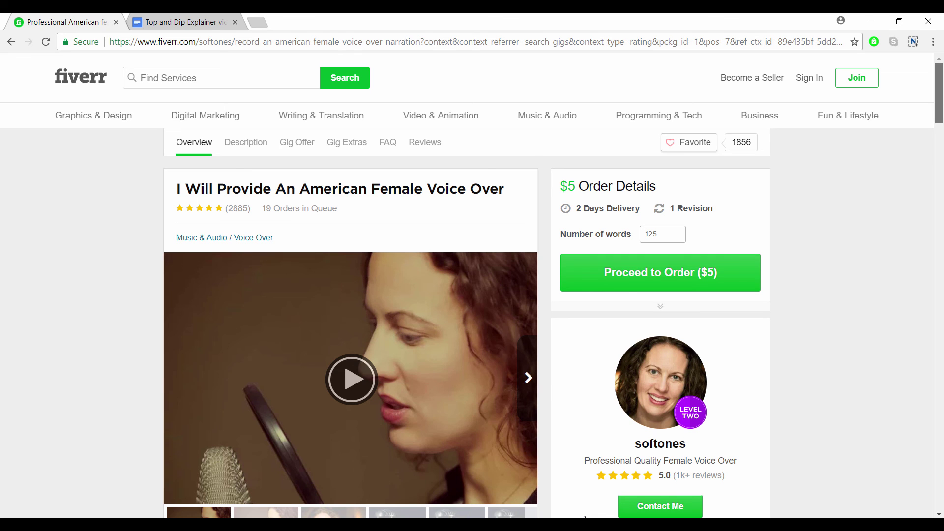
pyautogui.scroll(-3, 585, 517)
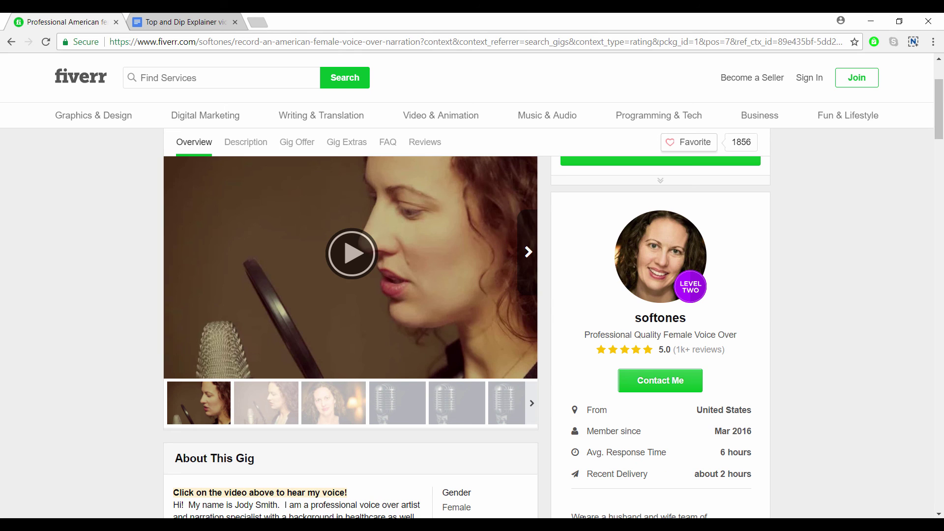